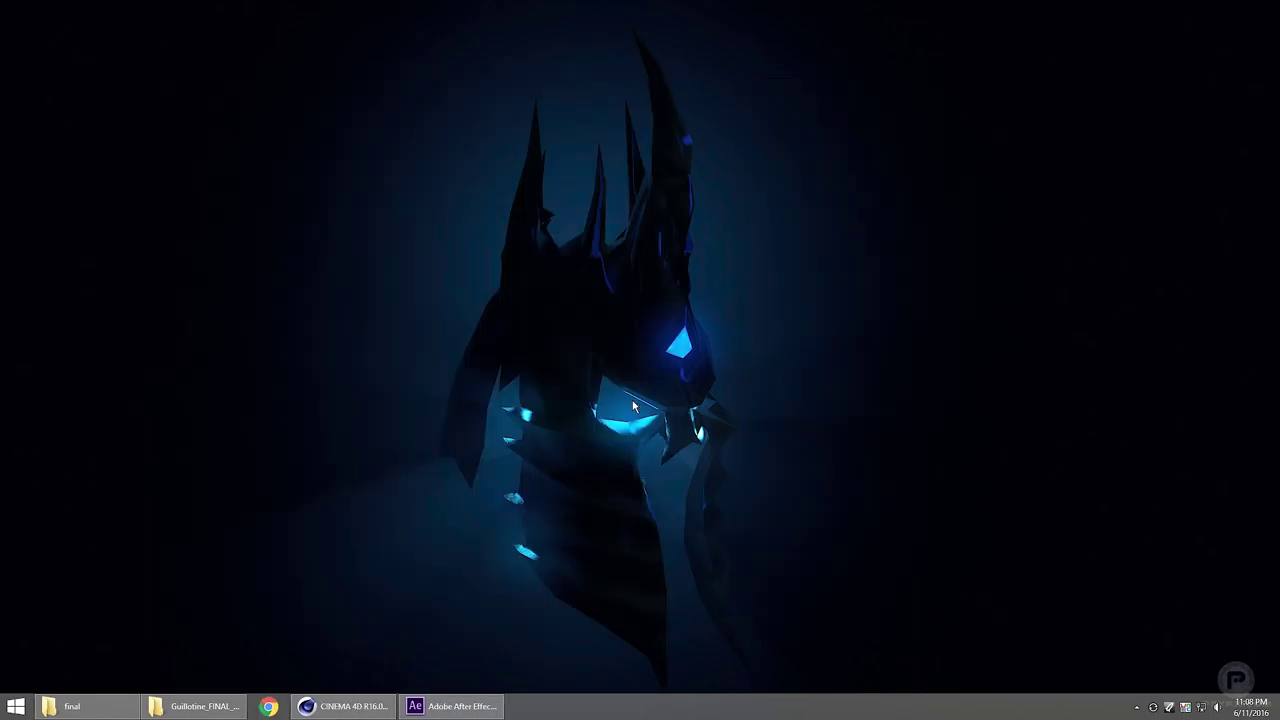
# - Switch to Cinema 4D and look over the guillotine scene's Lich King, Notes and Environment groups
pyautogui.click(340, 707)
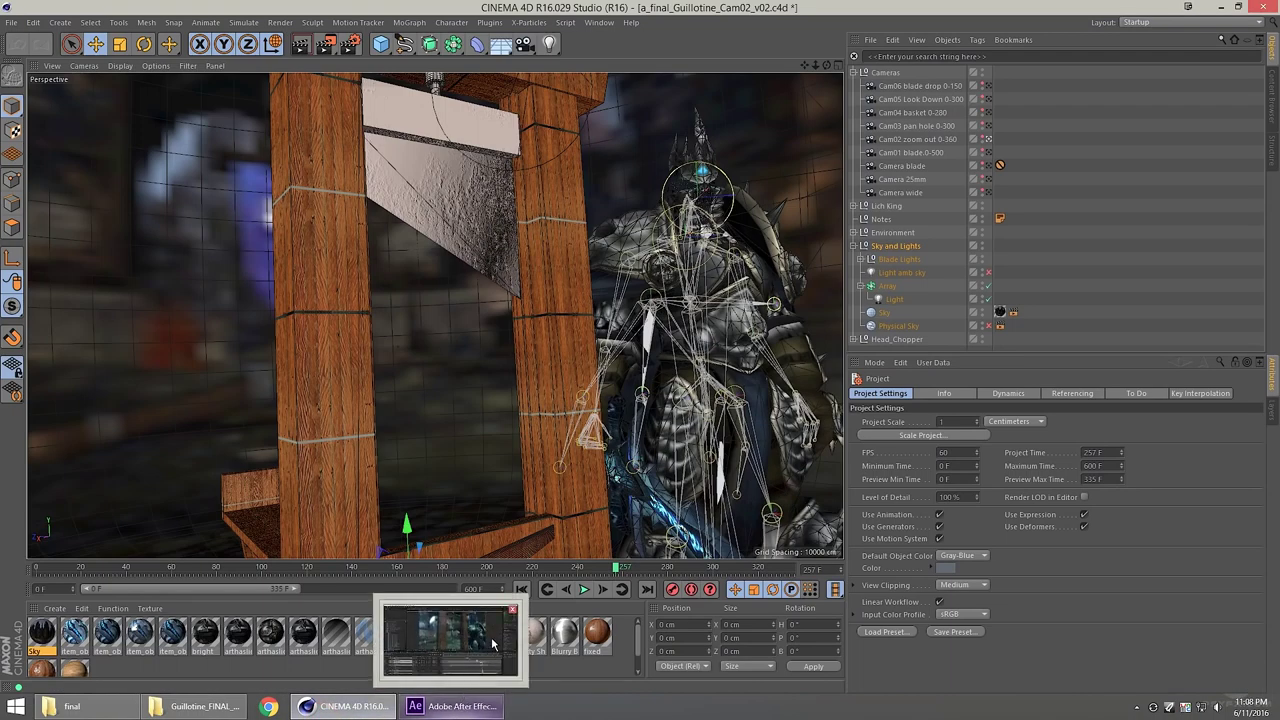
pyautogui.moveTo(687, 363)
pyautogui.mouseDown()
pyautogui.moveTo(631, 411)
pyautogui.moveTo(680, 392)
pyautogui.mouseUp()
pyautogui.click(891, 233)
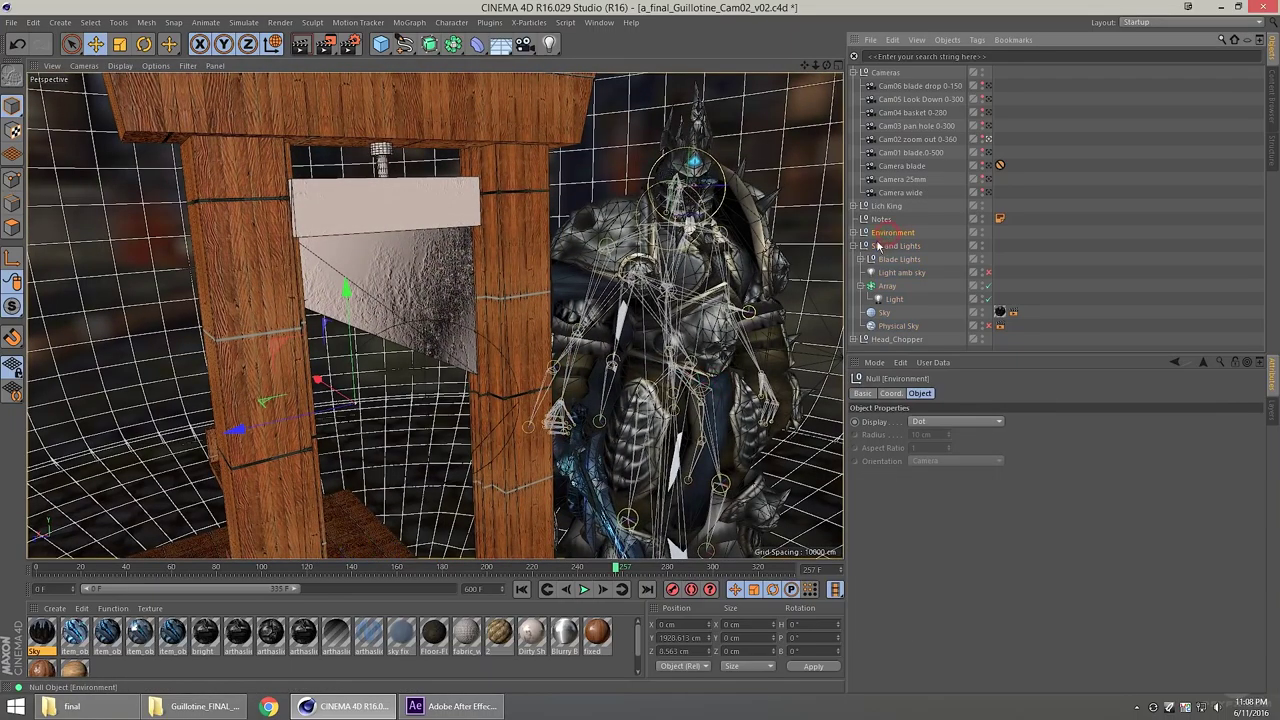
pyautogui.click(872, 206)
pyautogui.click(880, 219)
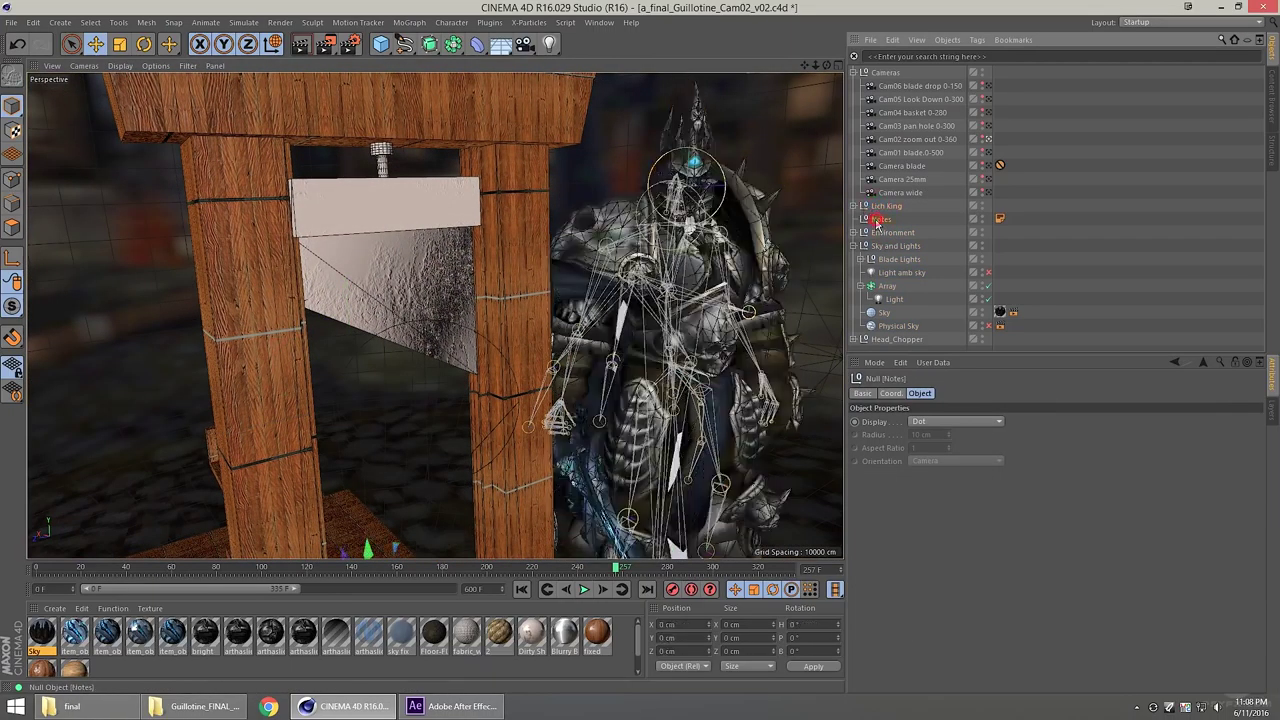
pyautogui.click(886, 233)
pyautogui.click(855, 233)
pyautogui.click(853, 233)
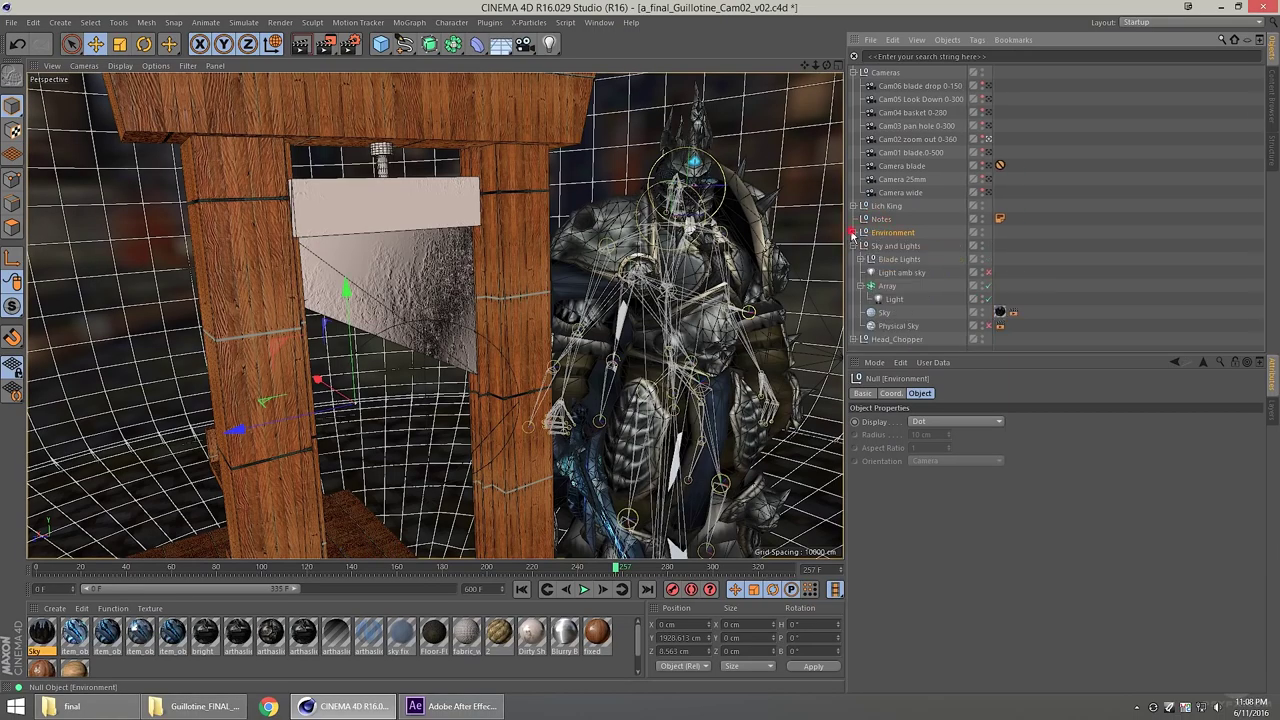
# - Inspect the blurred panorama background surrounding the guillotine scene from several viewing angles
pyautogui.moveTo(701, 370); pyautogui.dragTo(398, 405)
pyautogui.moveTo(763, 294); pyautogui.dragTo(809, 338)
pyautogui.scroll(5, 545, 310)
pyautogui.moveTo(539, 340); pyautogui.dragTo(700, 349)
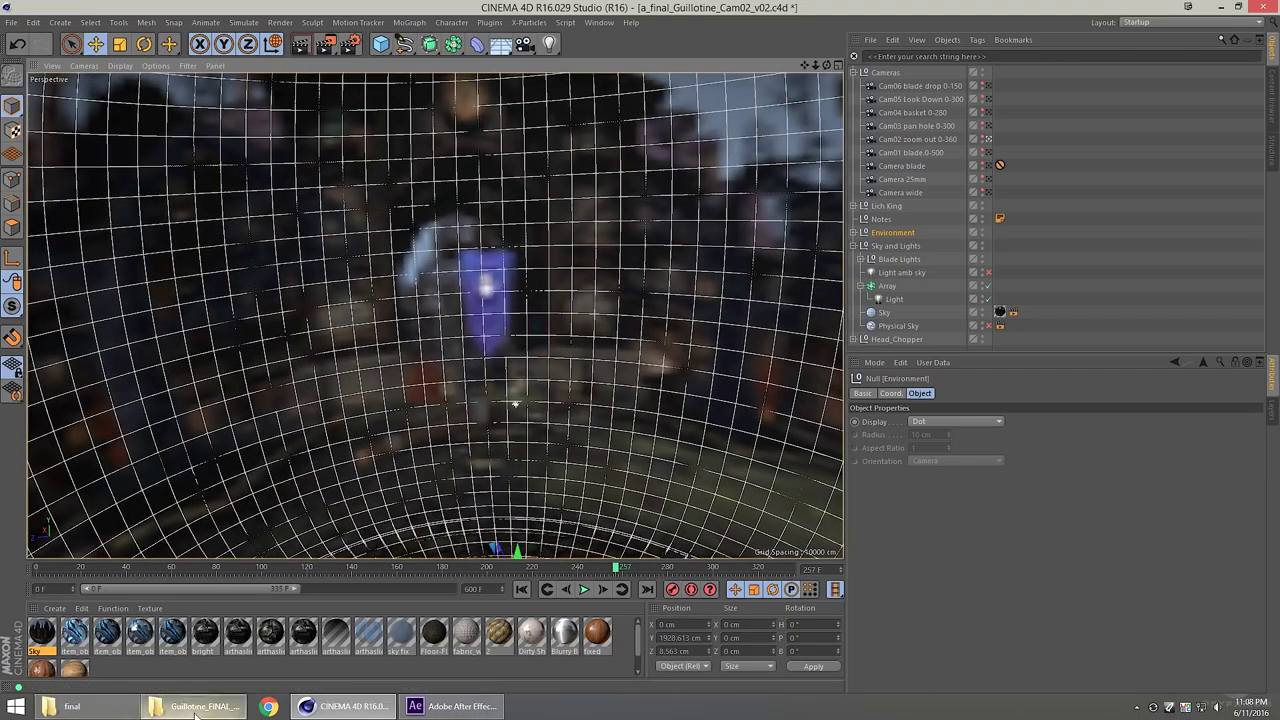
# - Open pano4-edited.jpg from the panoramas folder and examine it at actual size across its buildings and cobblestones
pyautogui.click(85, 706)
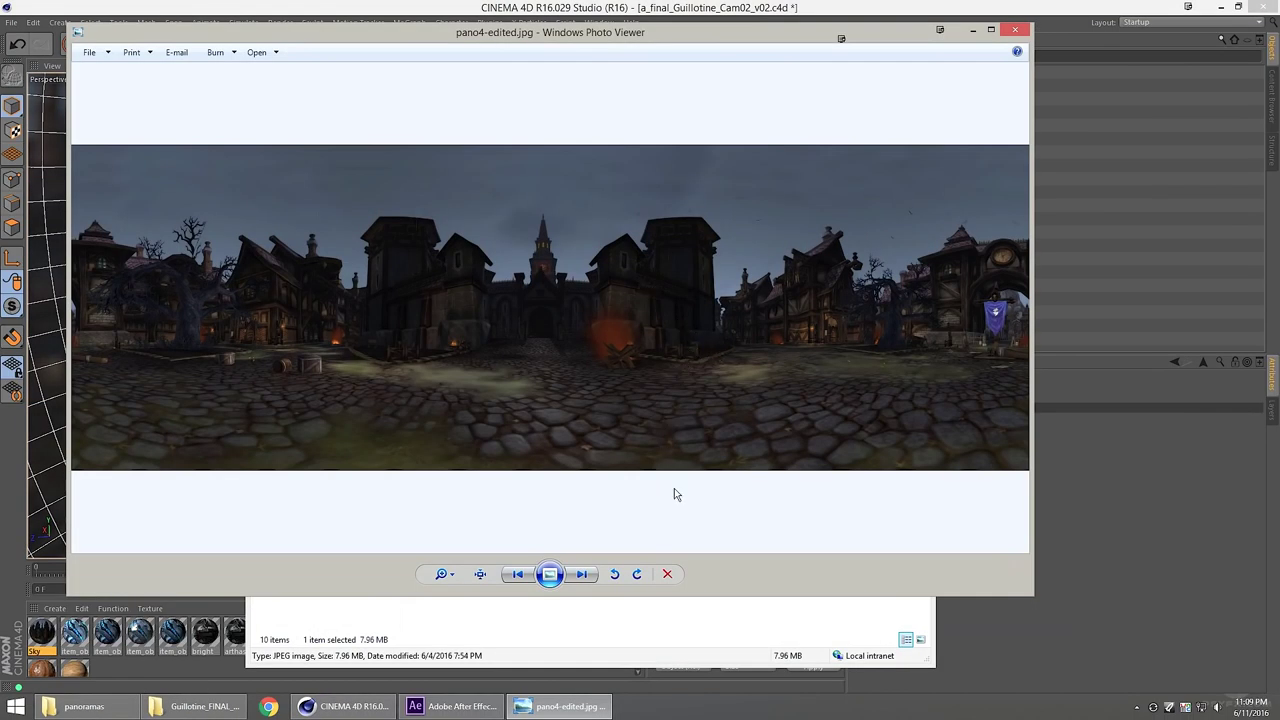
pyautogui.click(479, 575)
pyautogui.moveTo(377, 337); pyautogui.dragTo(650, 162)
pyautogui.moveTo(323, 286); pyautogui.dragTo(675, 110)
pyautogui.moveTo(729, 369); pyautogui.dragTo(120, 280)
pyautogui.moveTo(763, 262); pyautogui.dragTo(645, 160)
pyautogui.moveTo(678, 408); pyautogui.dragTo(686, 218)
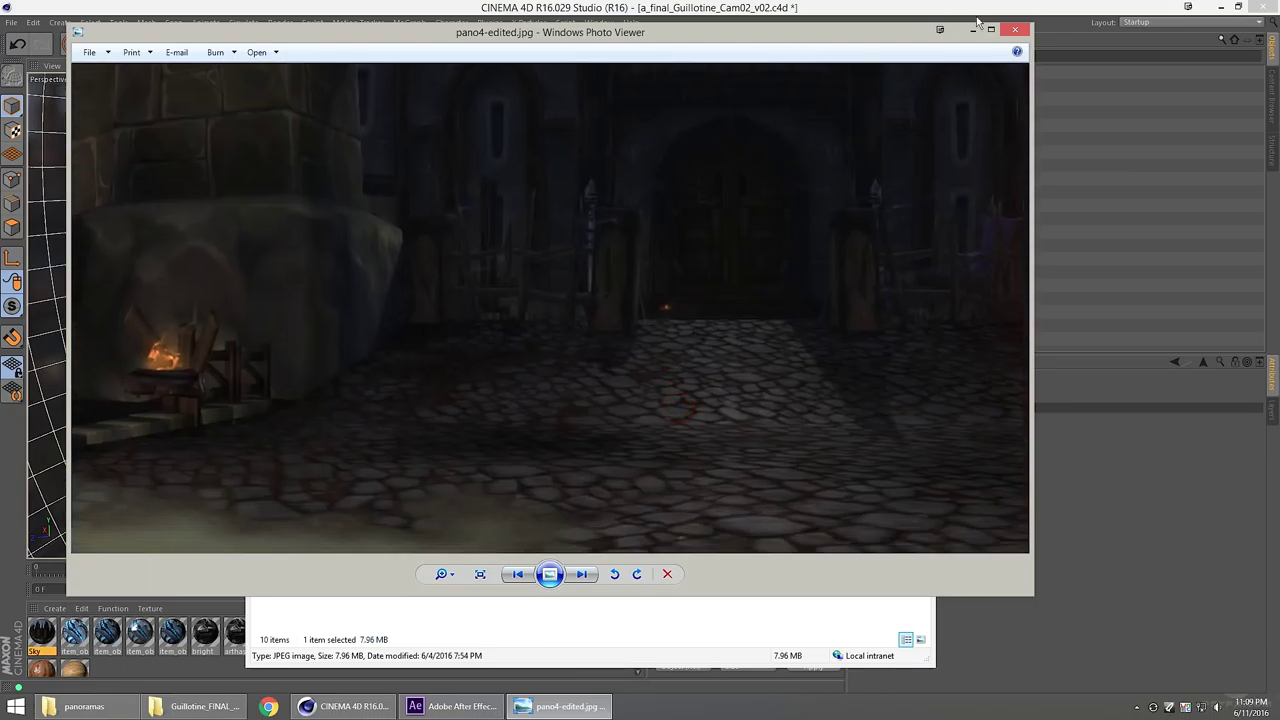
# - Minimize the panorama and open the source screenshot WoWScrnShot_060416_192812.jpg from the images folder
pyautogui.click(972, 31)
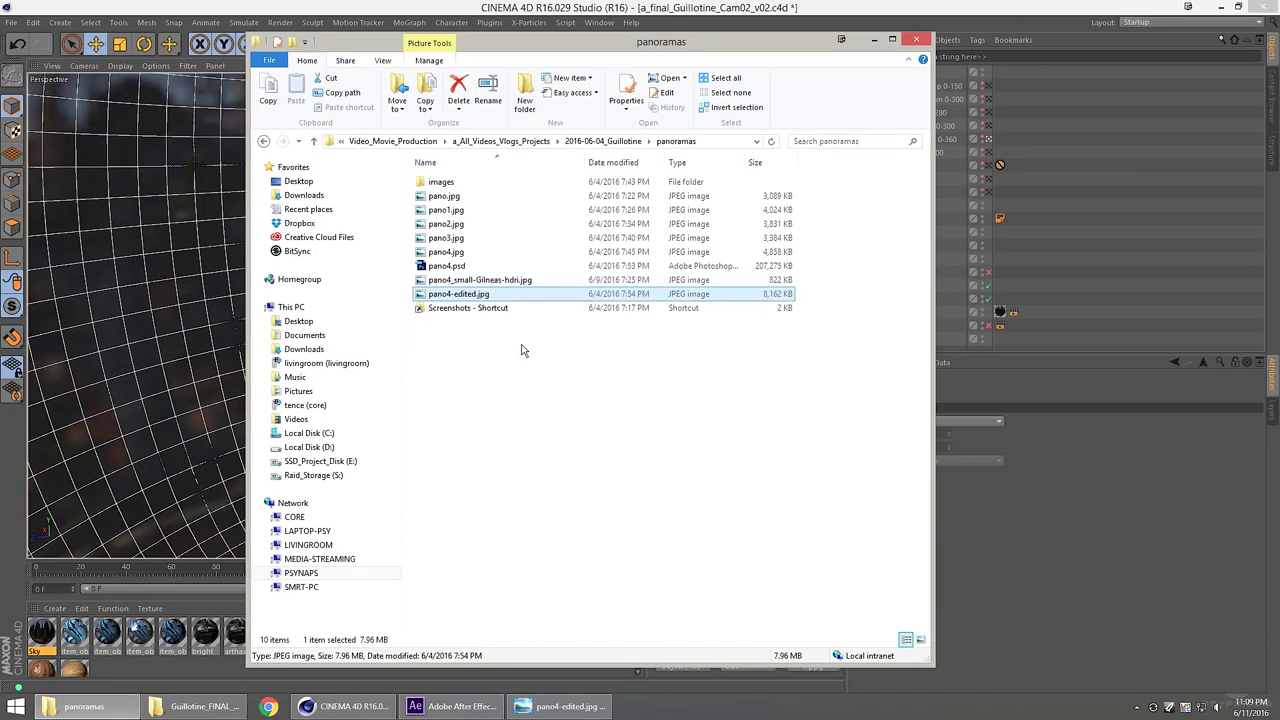
pyautogui.doubleClick(438, 186)
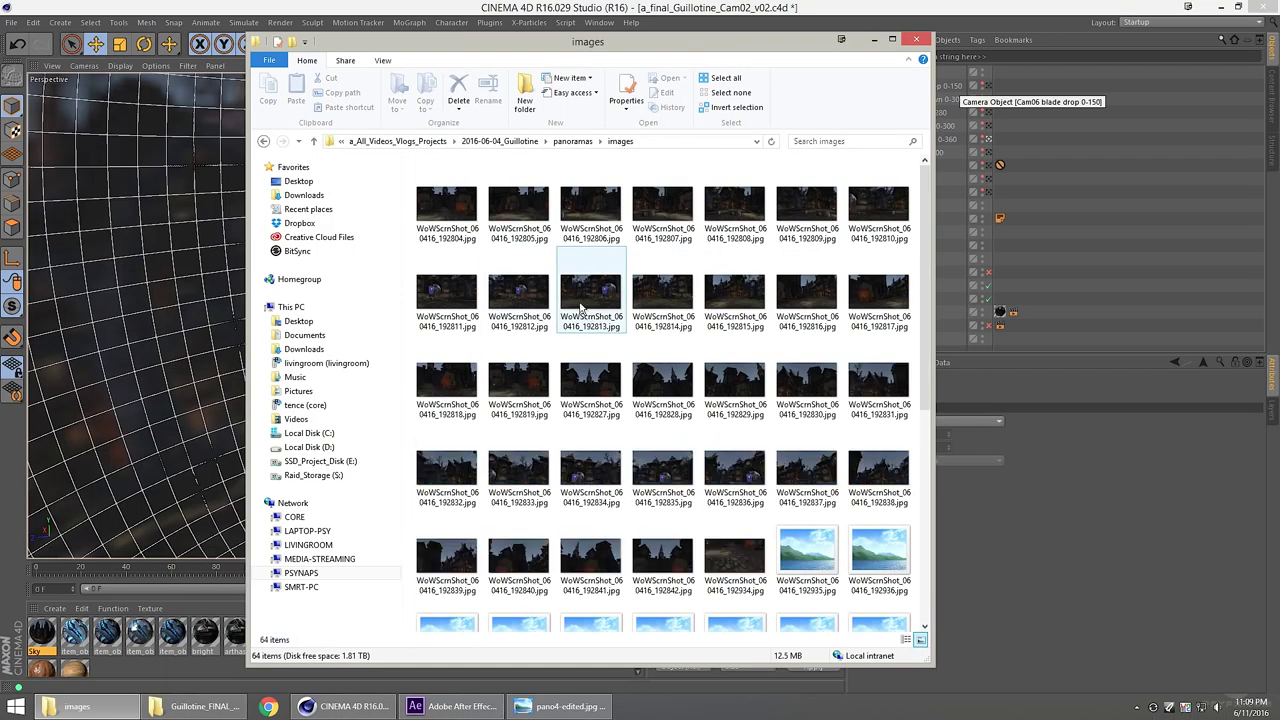
pyautogui.doubleClick(533, 310)
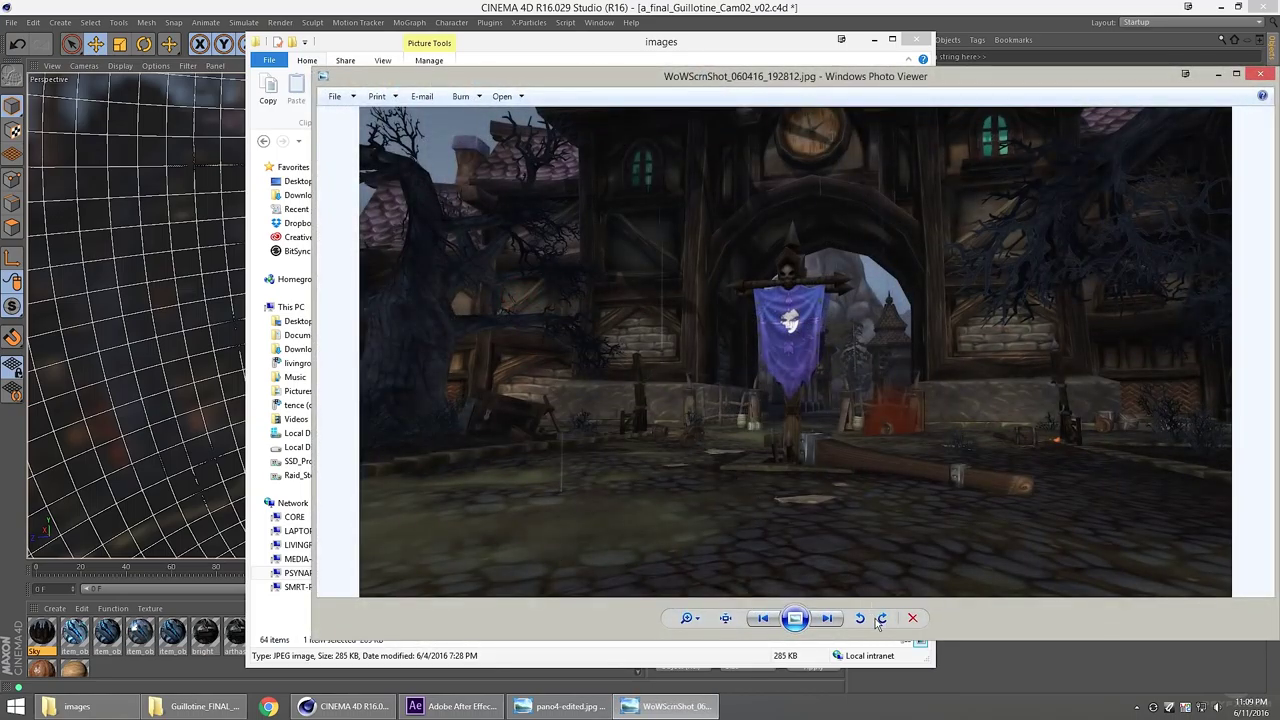
# - Browse forward through the WoW source screenshots up to WoWScrnShot_060416_192943.jpg and close the image viewer
pyautogui.click(825, 618)
pyautogui.click(825, 618)
pyautogui.click(825, 618)
pyautogui.click(825, 618)
pyautogui.click(825, 618)
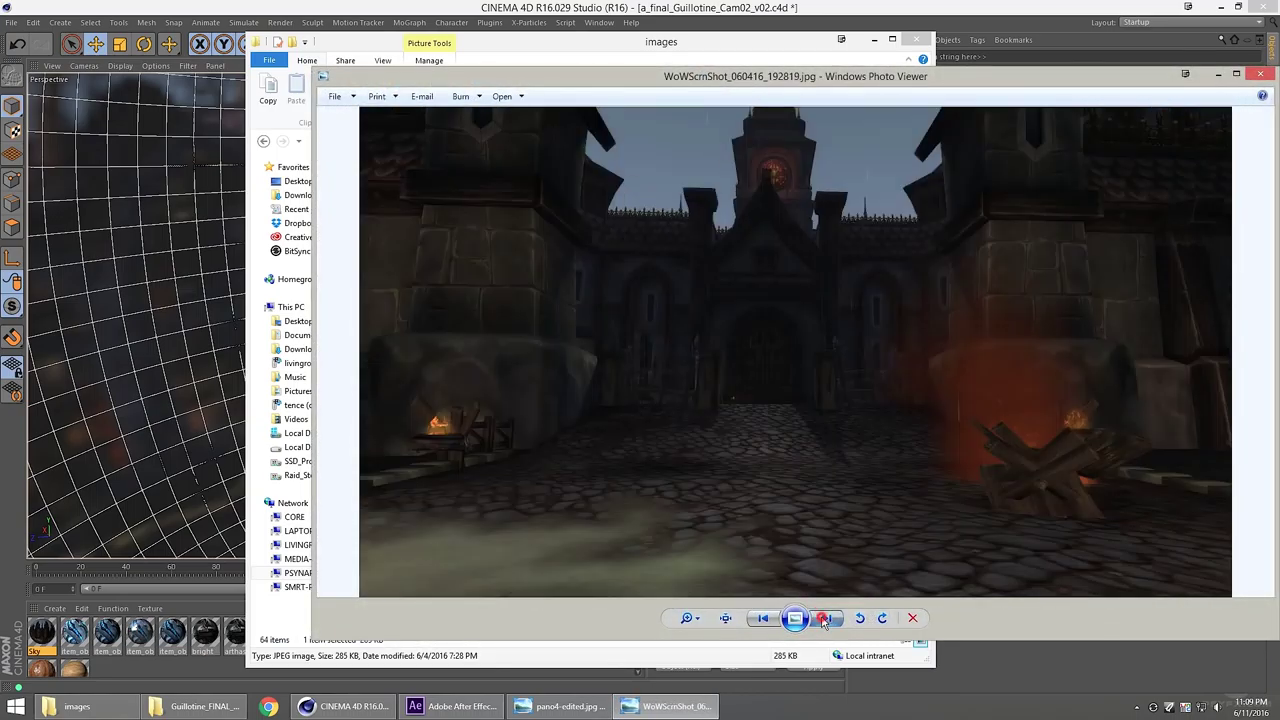
pyautogui.click(825, 618)
pyautogui.click(825, 618)
pyautogui.click(825, 618)
pyautogui.click(825, 618)
pyautogui.click(825, 618)
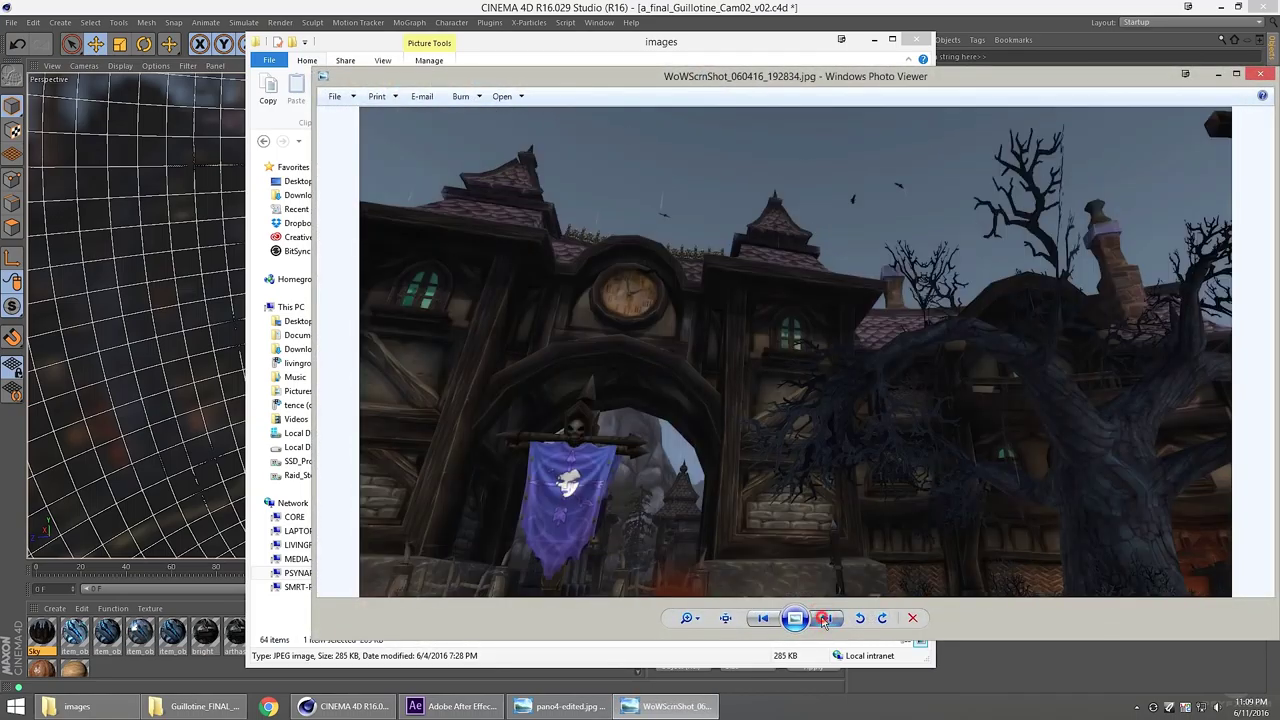
pyautogui.click(825, 618)
pyautogui.click(825, 618)
pyautogui.click(825, 618)
pyautogui.click(825, 618)
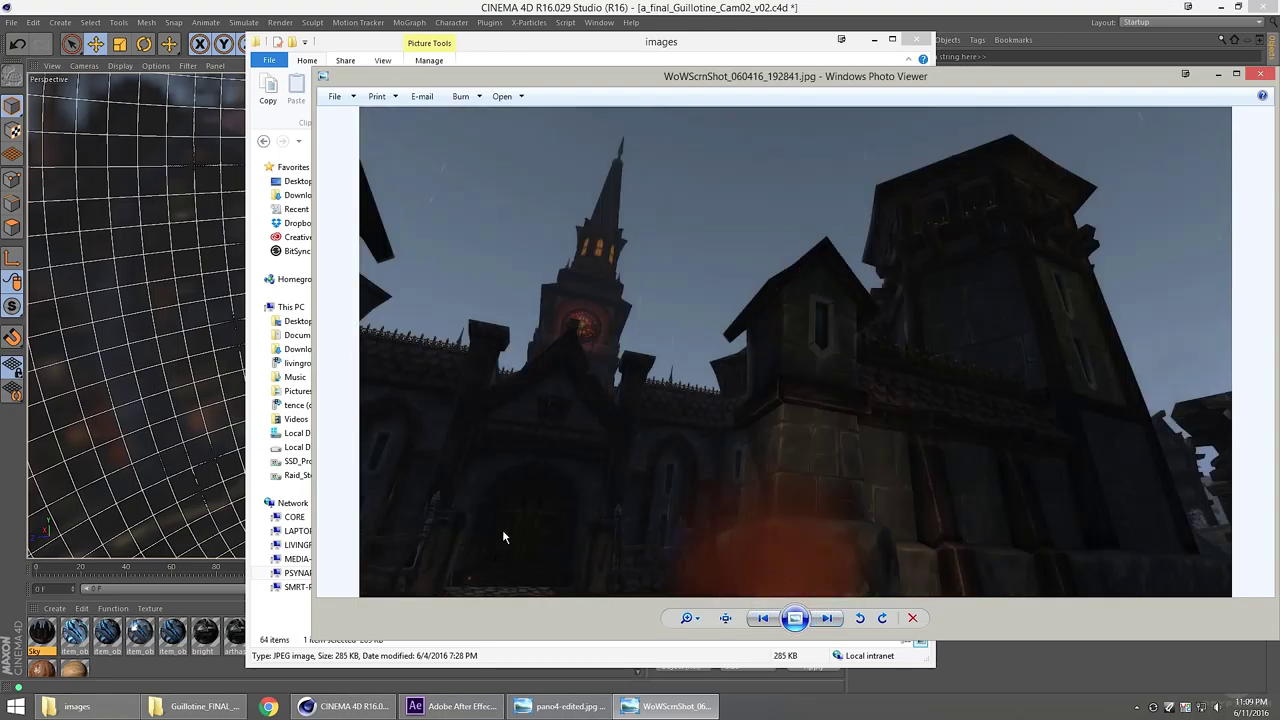
pyautogui.click(827, 620)
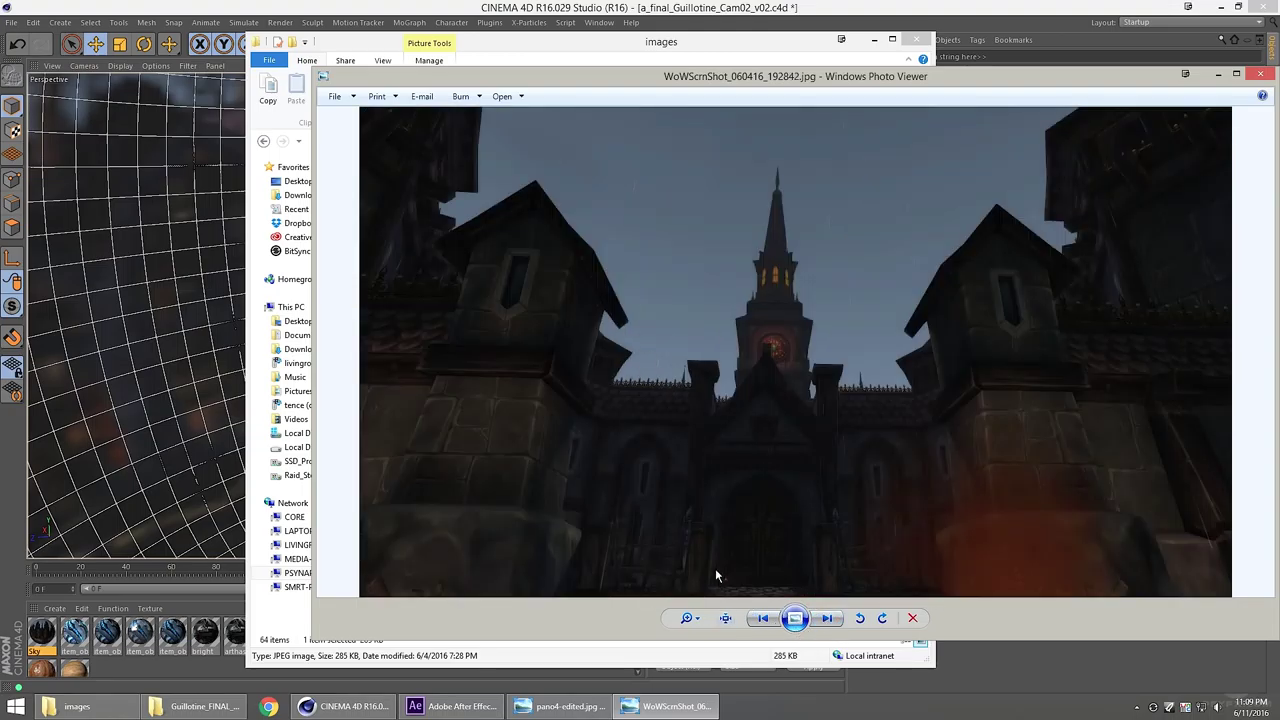
pyautogui.click(827, 619)
pyautogui.click(827, 619)
pyautogui.click(827, 619)
pyautogui.click(827, 619)
pyautogui.click(827, 619)
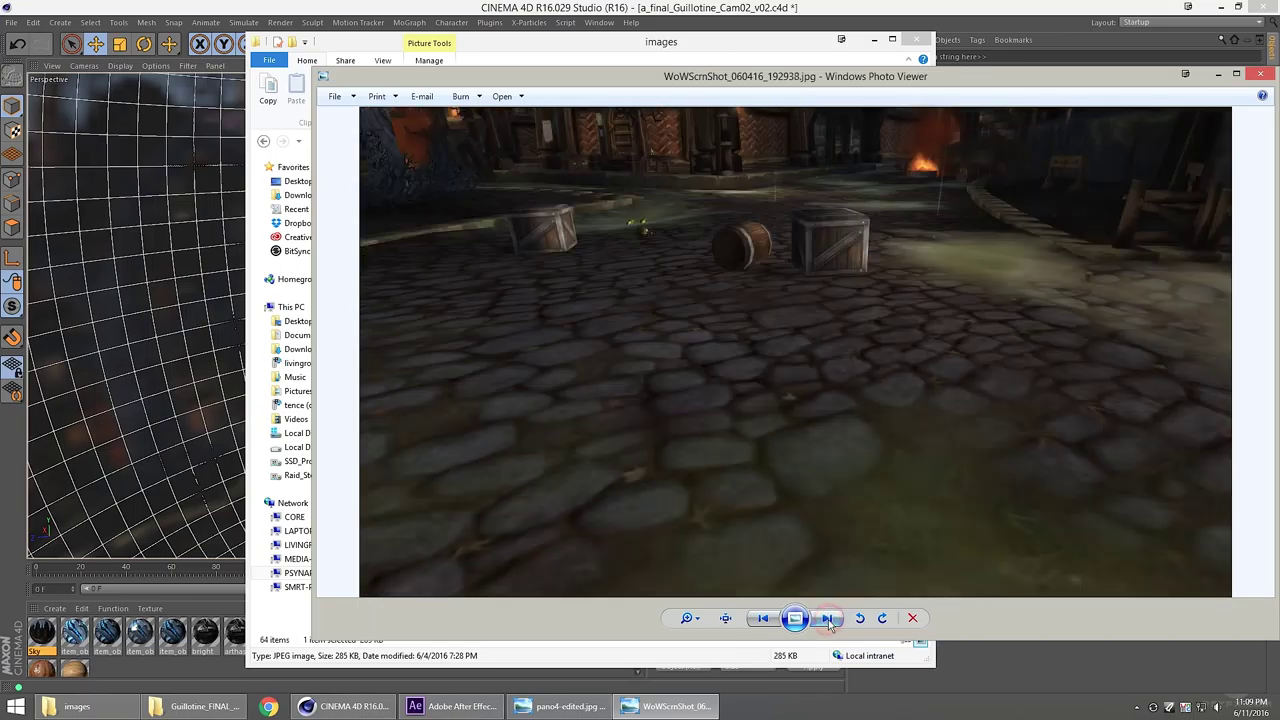
pyautogui.click(828, 620)
pyautogui.click(827, 619)
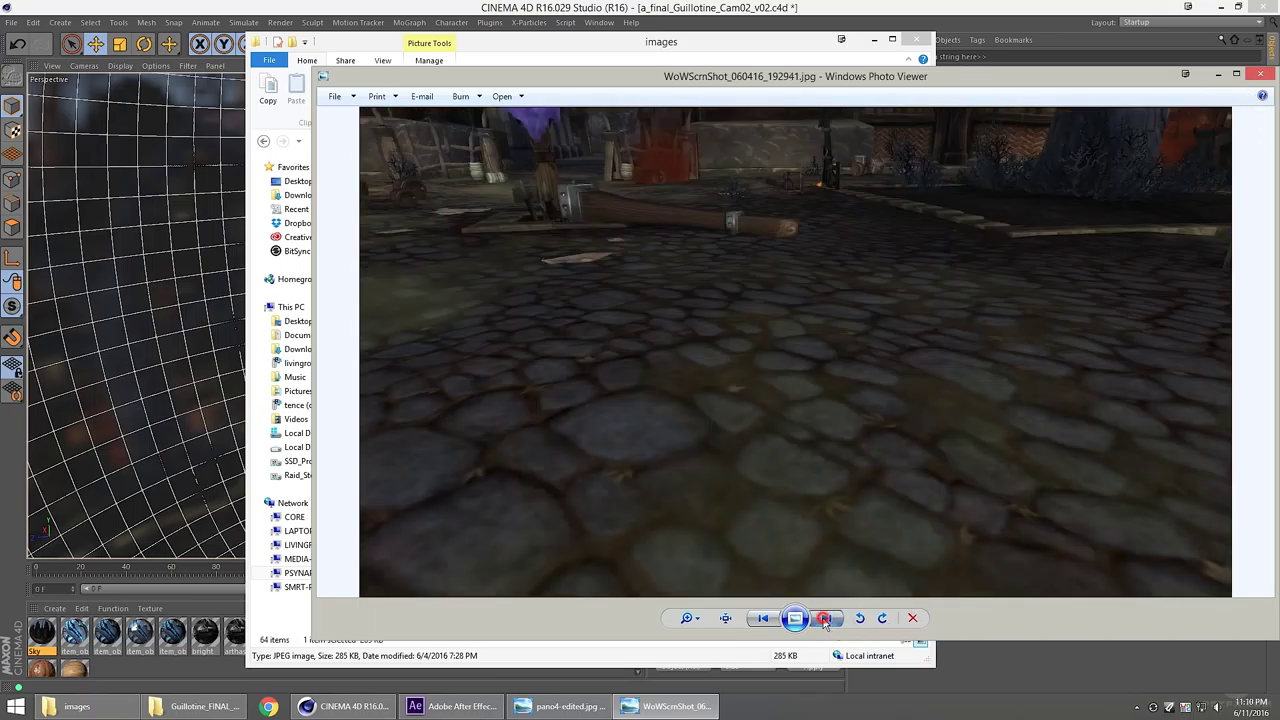
pyautogui.click(827, 619)
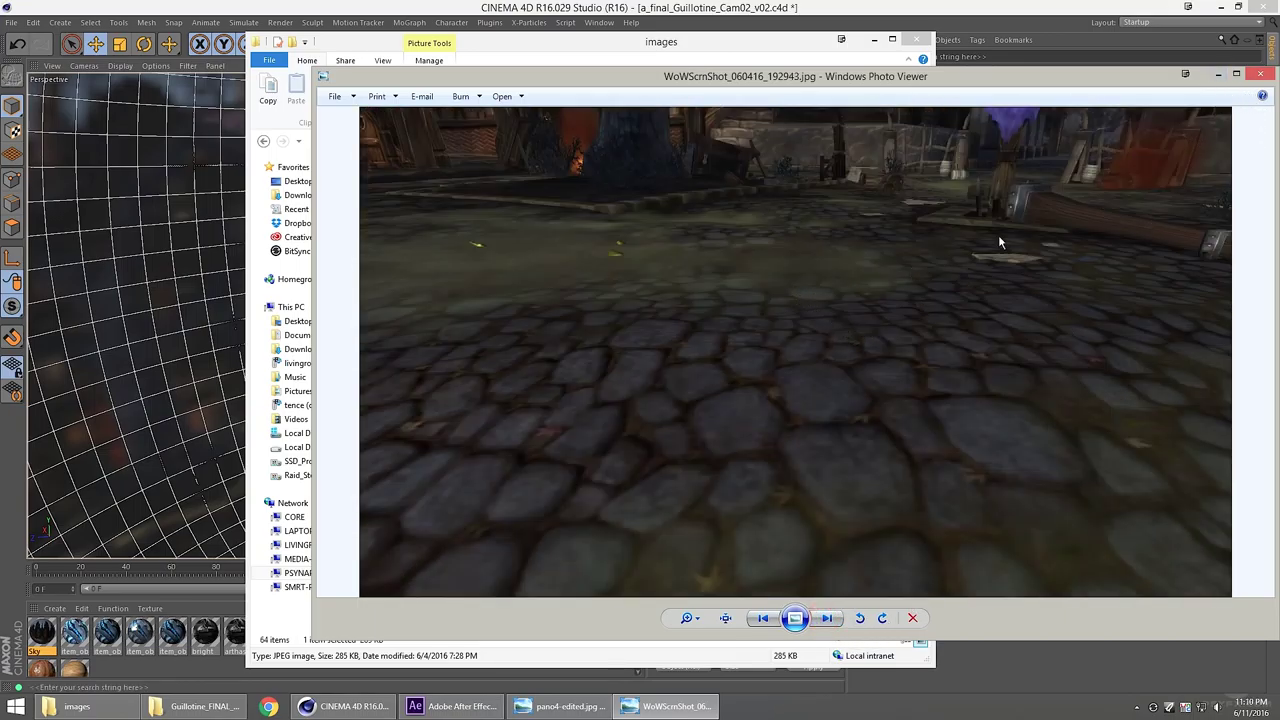
pyautogui.click(1264, 77)
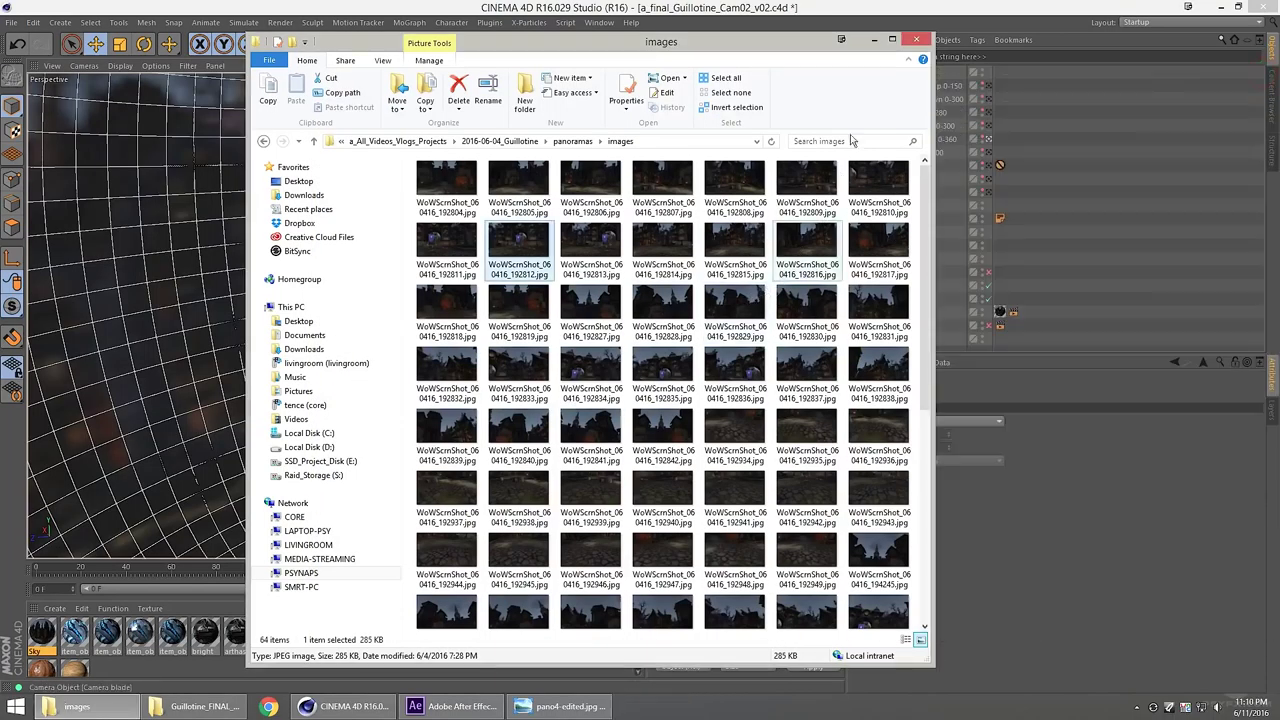
# - Return to Cinema 4D and scrub through the Cam08 Lich King camera animation
pyautogui.click(874, 40)
pyautogui.moveTo(645, 330); pyautogui.dragTo(533, 457)
pyautogui.moveTo(243, 568); pyautogui.dragTo(357, 597)
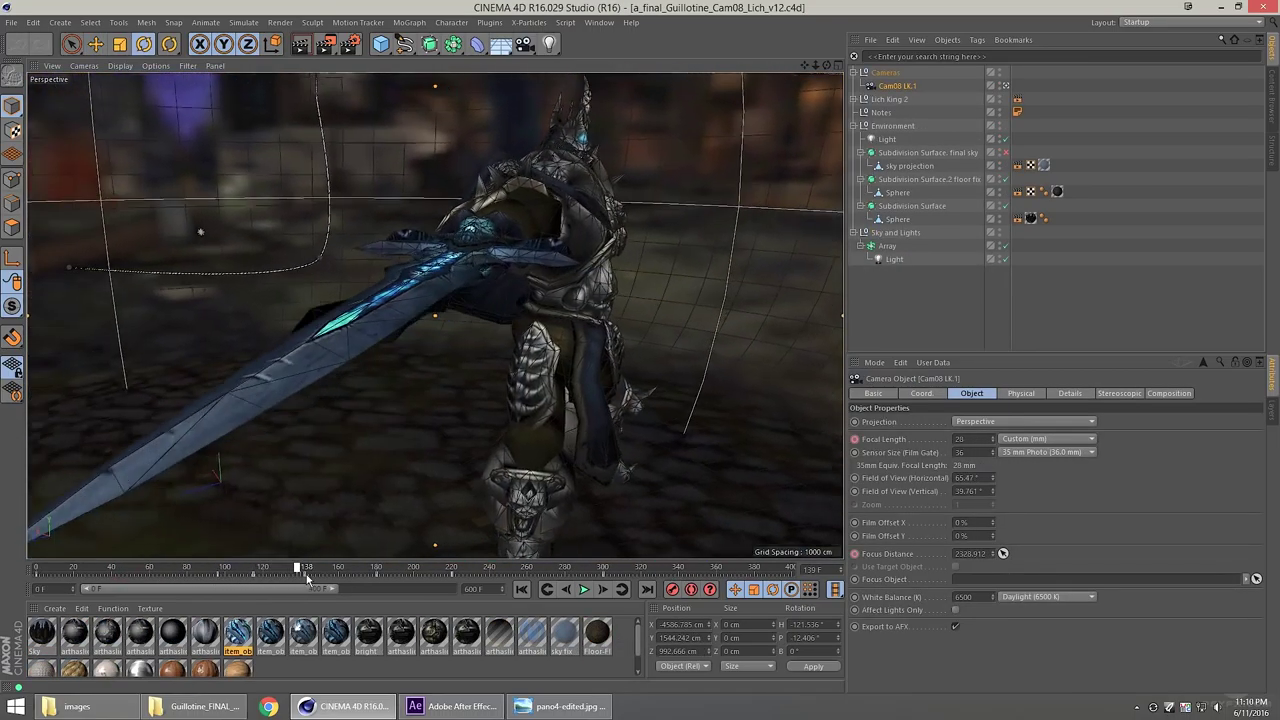
pyautogui.moveTo(294, 566); pyautogui.dragTo(83, 572)
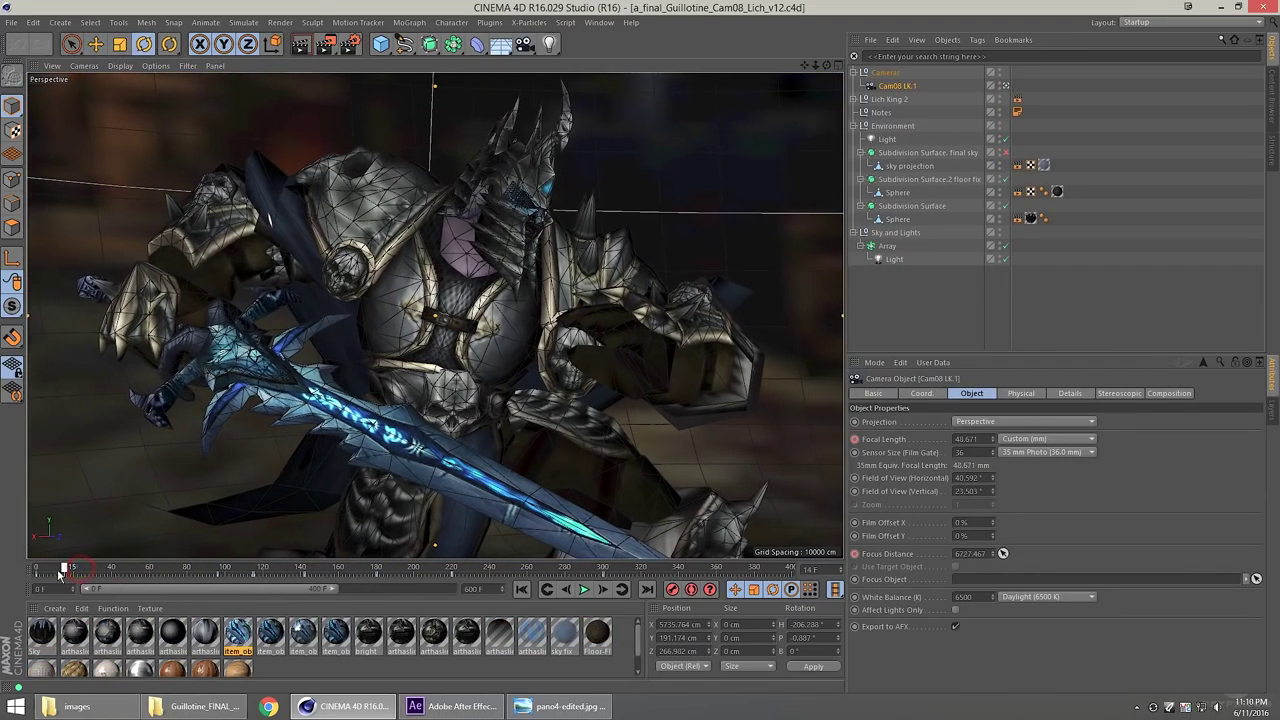
pyautogui.moveTo(127, 569); pyautogui.dragTo(309, 594)
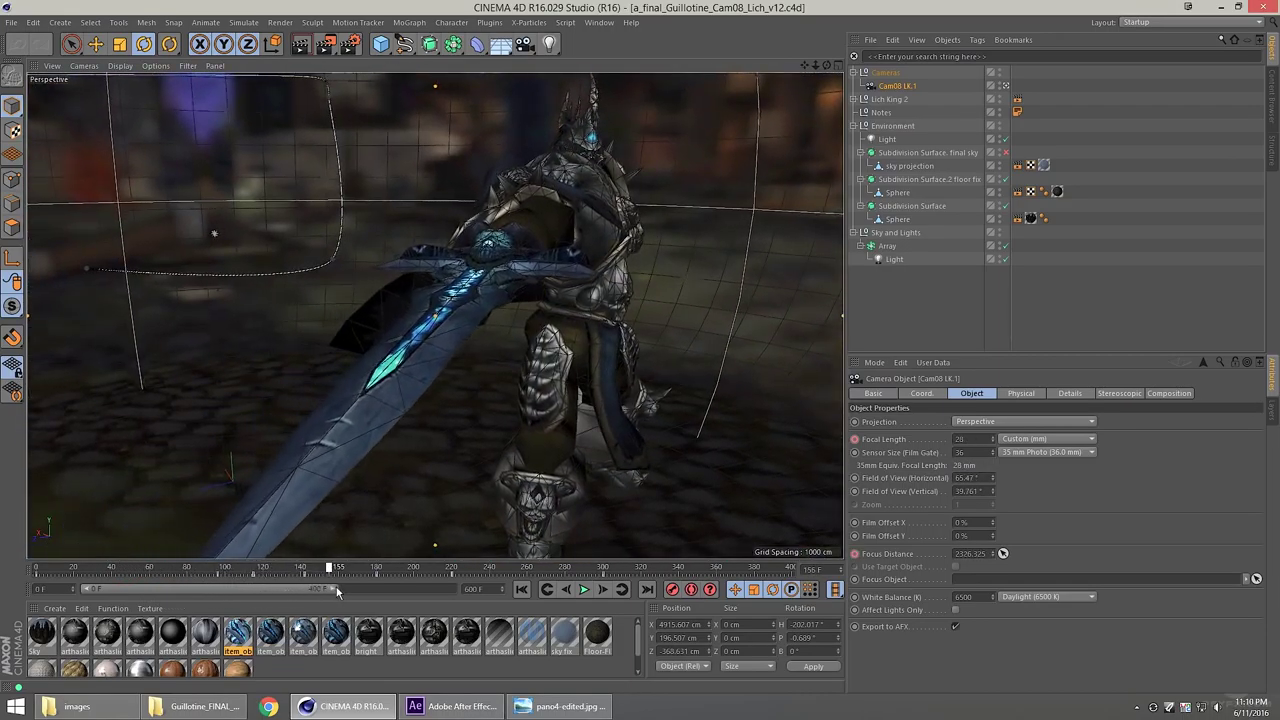
pyautogui.moveTo(388, 593); pyautogui.dragTo(486, 572)
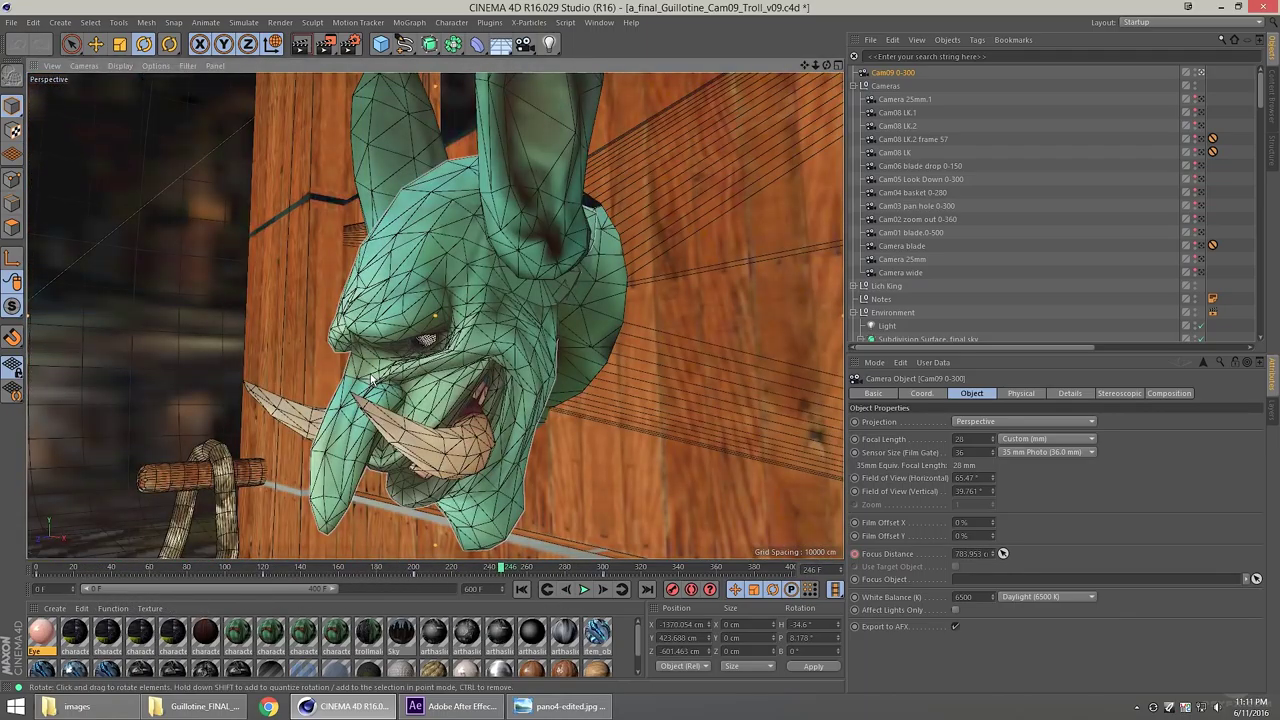
# - Review the Cam09 troll head close-up and scrub through the Cam04 basket shot of the blade drop
pyautogui.moveTo(480, 368); pyautogui.dragTo(631, 344)
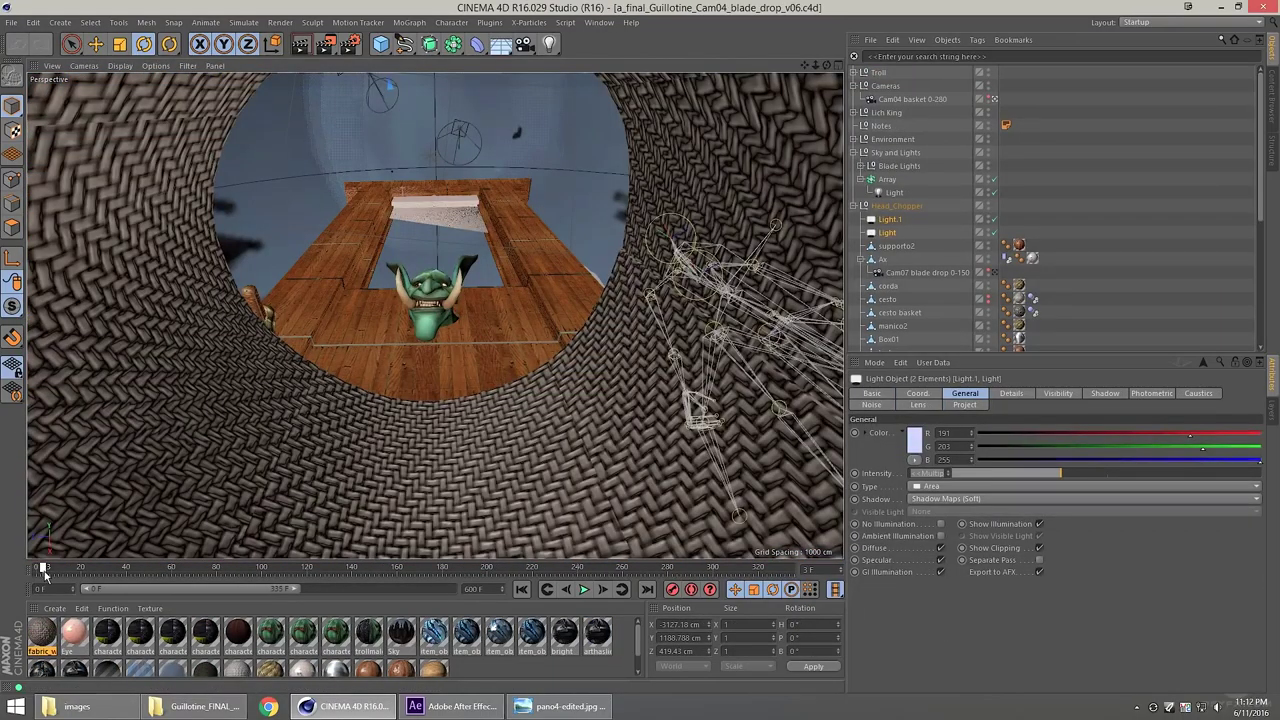
pyautogui.moveTo(100, 577); pyautogui.dragTo(694, 607)
# - In After Effects, open the 01-Raw 3D - do-not-edit composition and select the Lumetri Color effect on the Cam01 layer
pyautogui.click(634, 499)
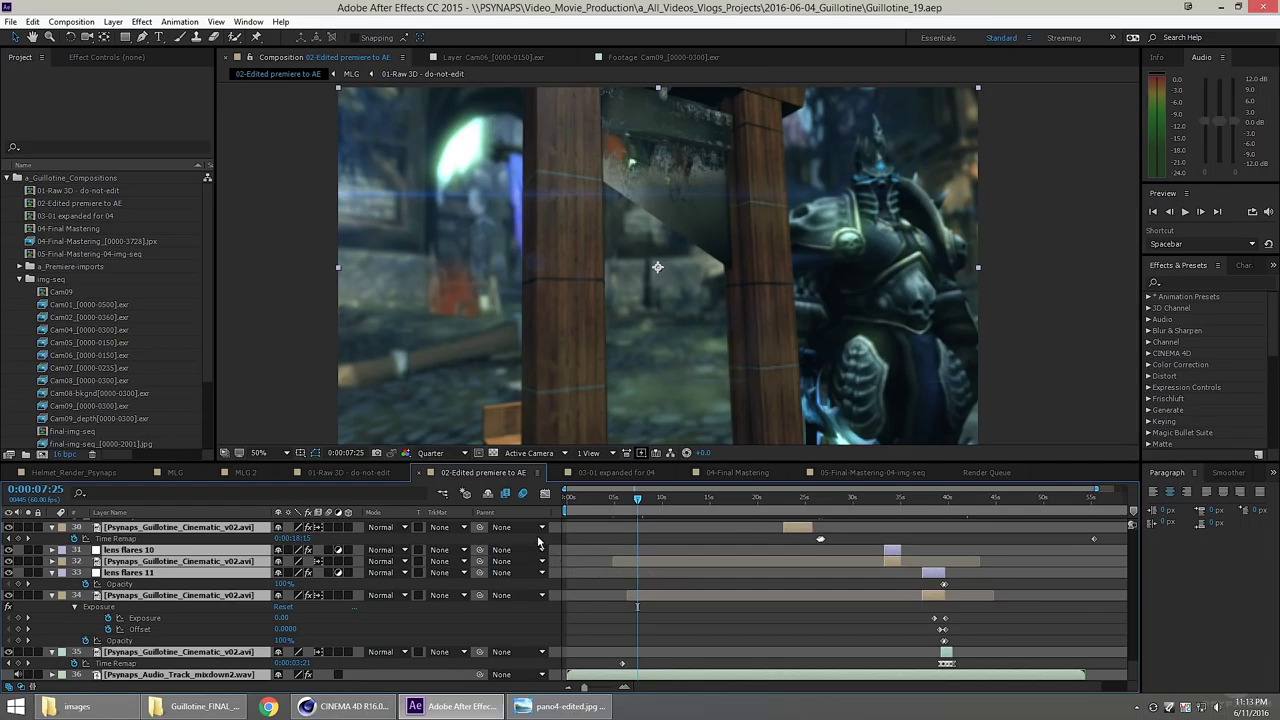
pyautogui.click(348, 472)
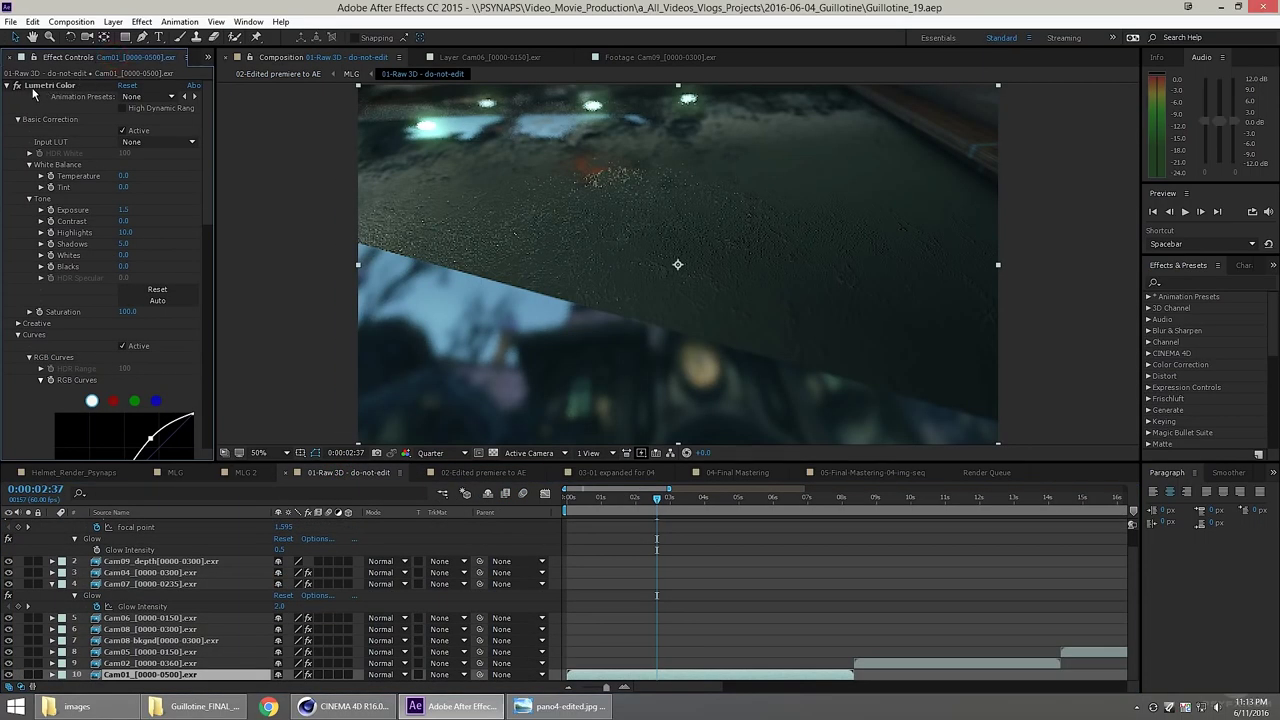
pyautogui.click(40, 86)
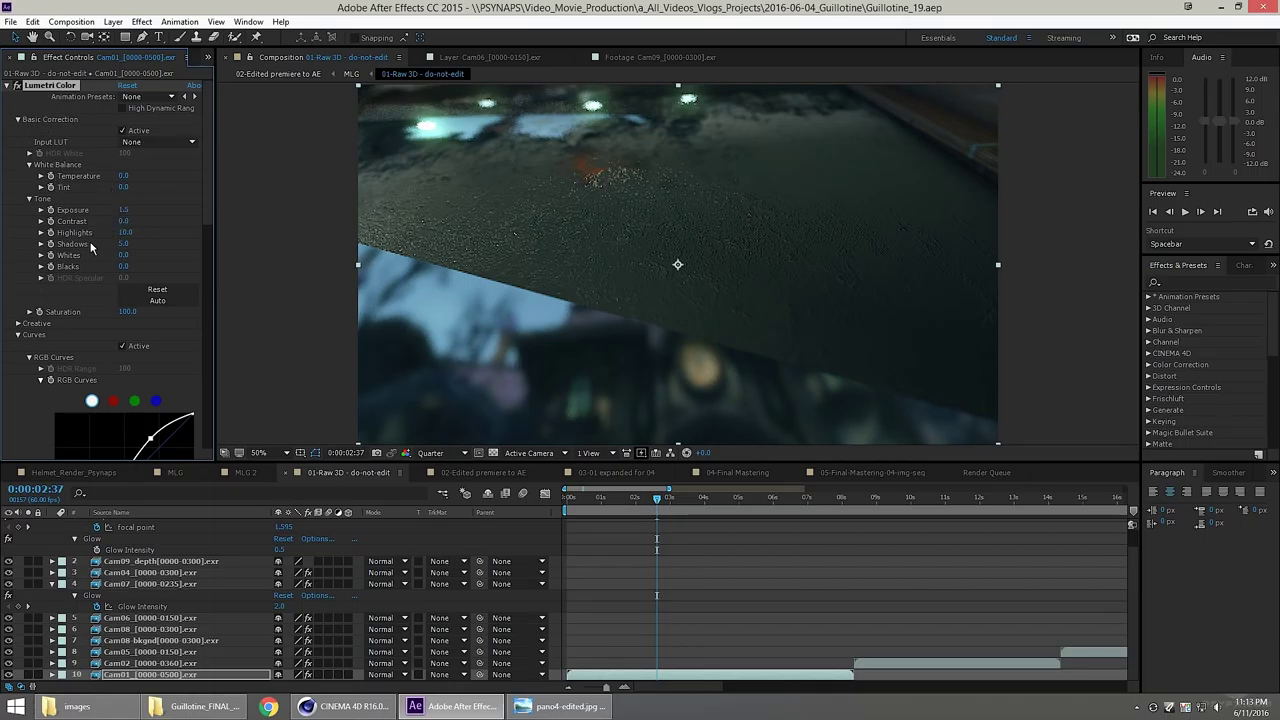
# - Examine the Cam01 layer's Lumetri Color settings, from the tone and sharpening adjustments to the curves and color wheels
pyautogui.moveTo(209, 230); pyautogui.dragTo(205, 457)
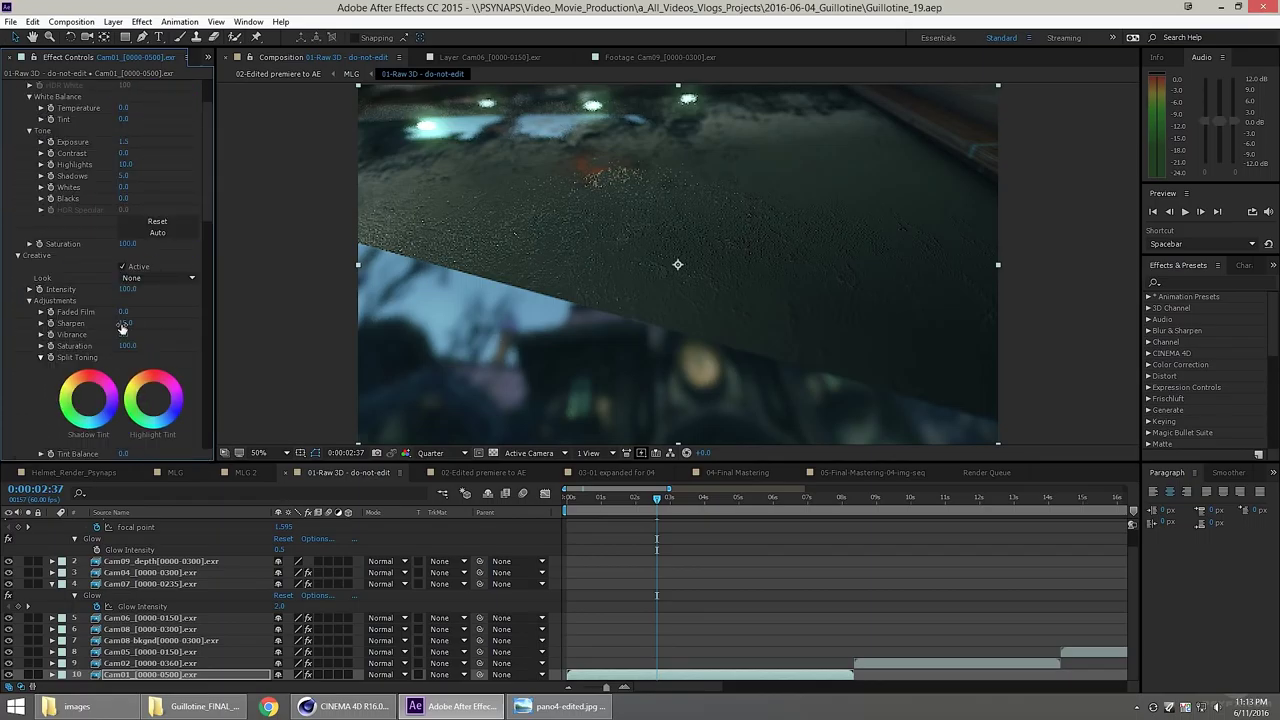
pyautogui.moveTo(211, 199); pyautogui.dragTo(211, 168)
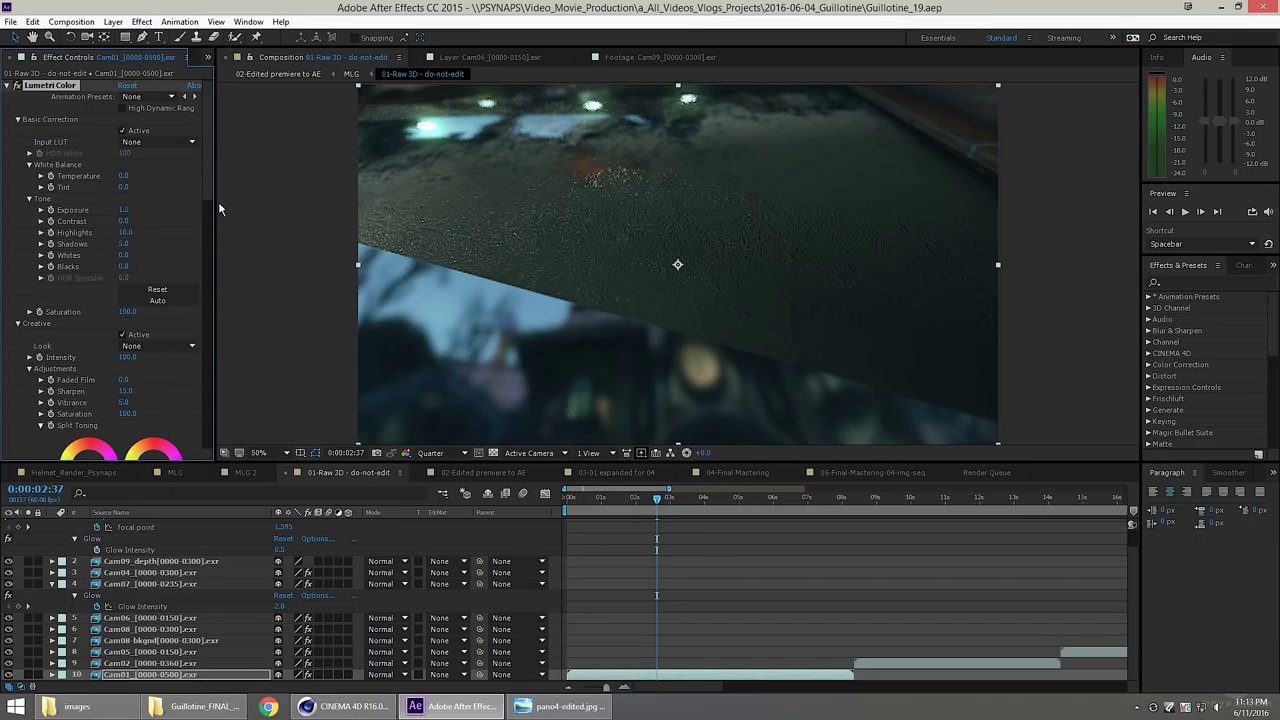
pyautogui.moveTo(208, 197); pyautogui.dragTo(207, 233)
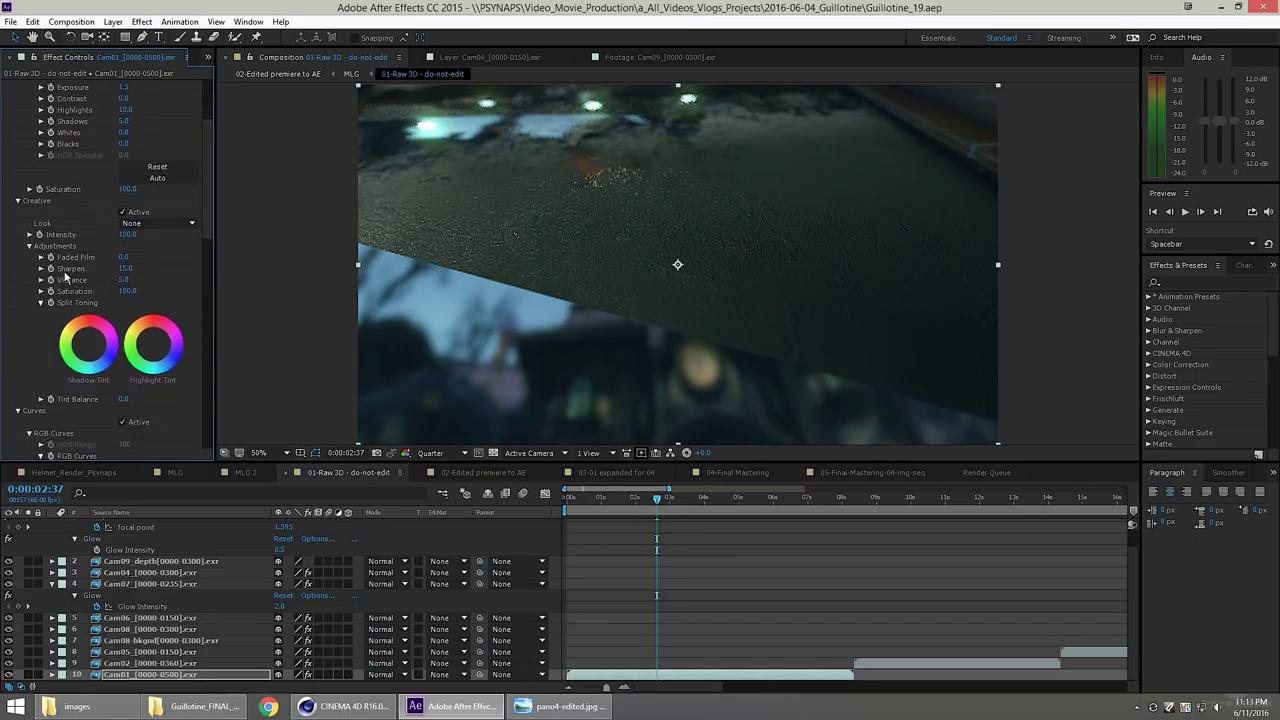
pyautogui.moveTo(210, 210); pyautogui.dragTo(203, 292)
pyautogui.scroll(-3, 204, 396)
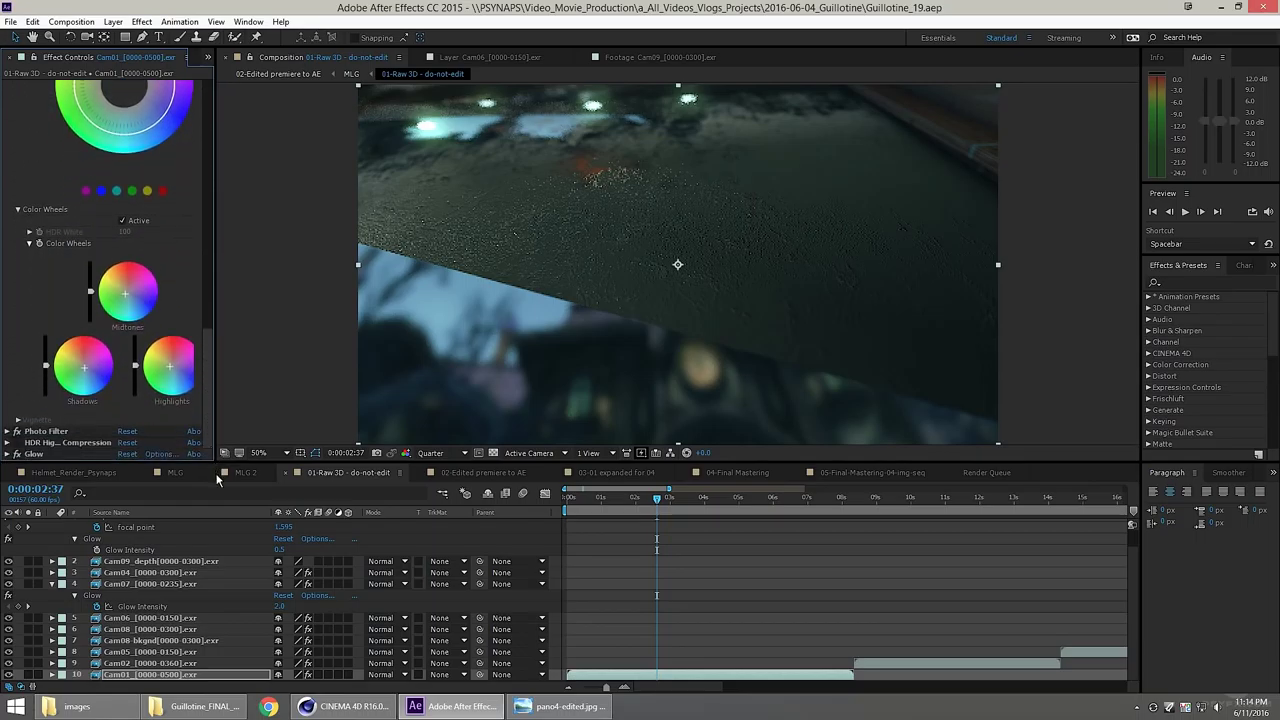
# - Expand the Cam01 layer's Glow effect to view its settings, and scrub the composition to 0:00:04:45
pyautogui.click(34, 454)
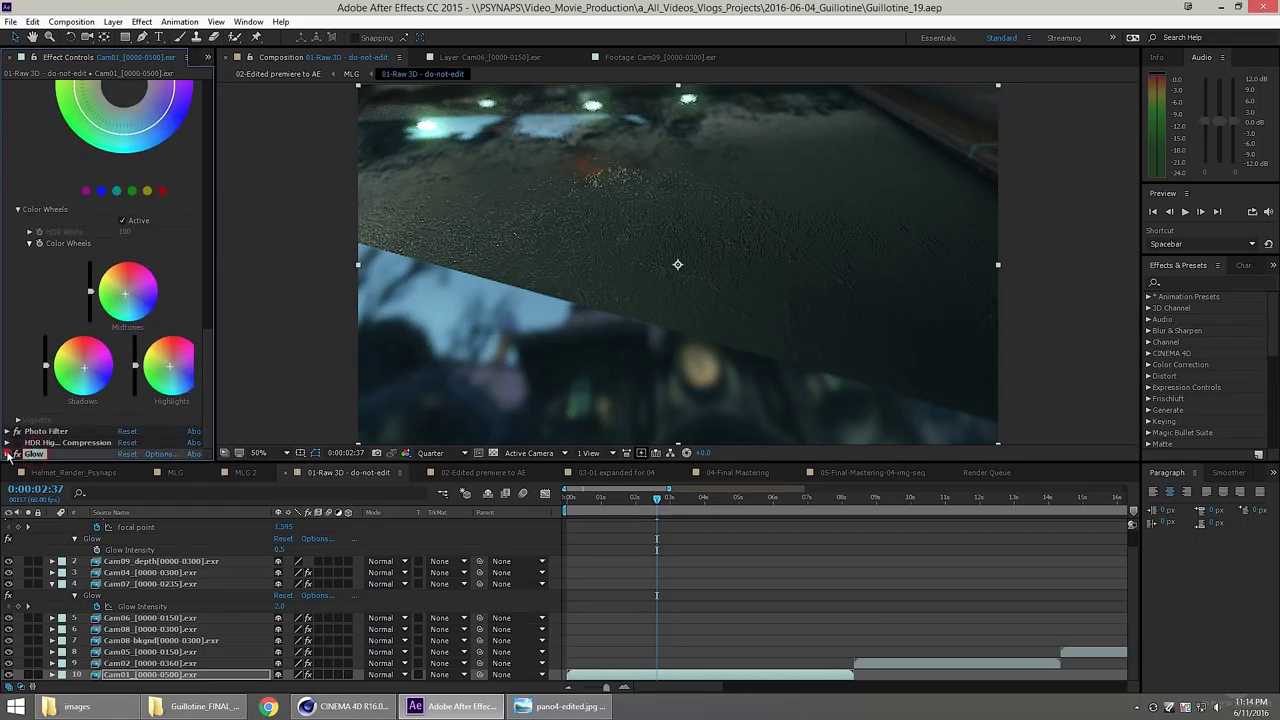
pyautogui.click(8, 454)
pyautogui.moveTo(206, 352); pyautogui.dragTo(210, 374)
pyautogui.moveTo(700, 499); pyautogui.dragTo(730, 506)
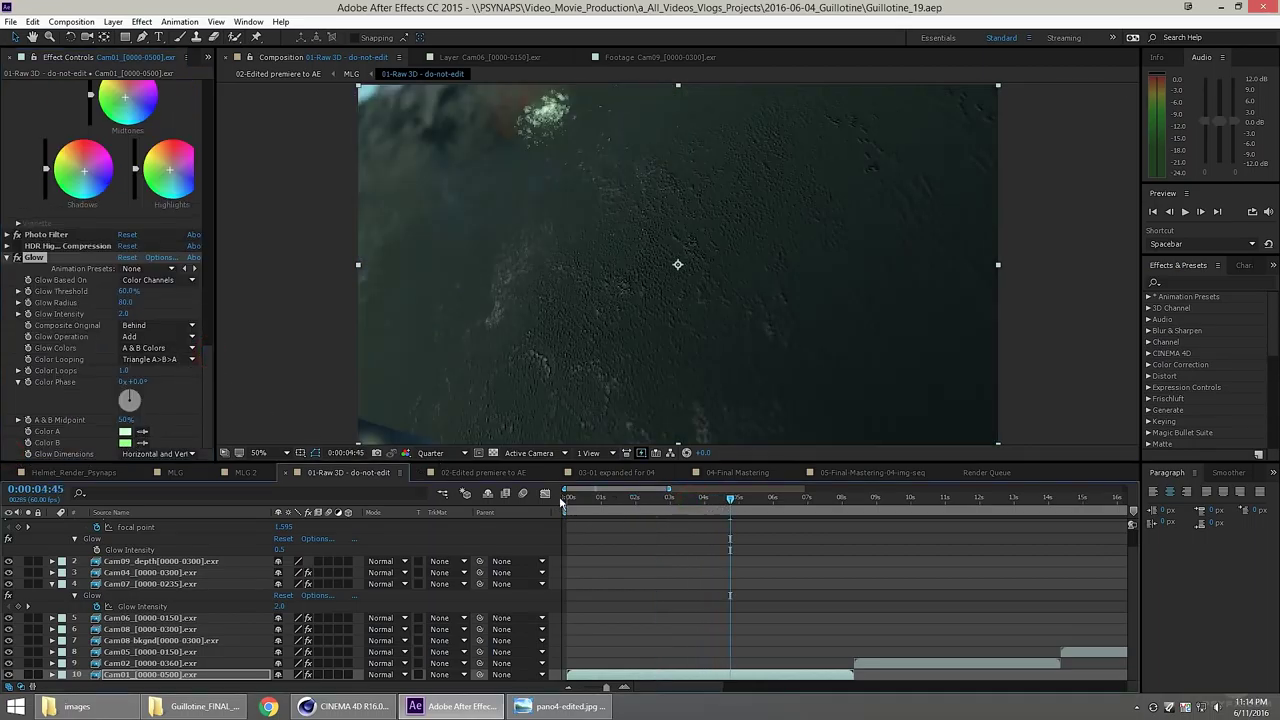
# - In the 02-Edited premiere to AE composition, move to 0:00:01:37 and toggle the visibility of the lens flares layer
pyautogui.click(510, 474)
pyautogui.click(667, 498)
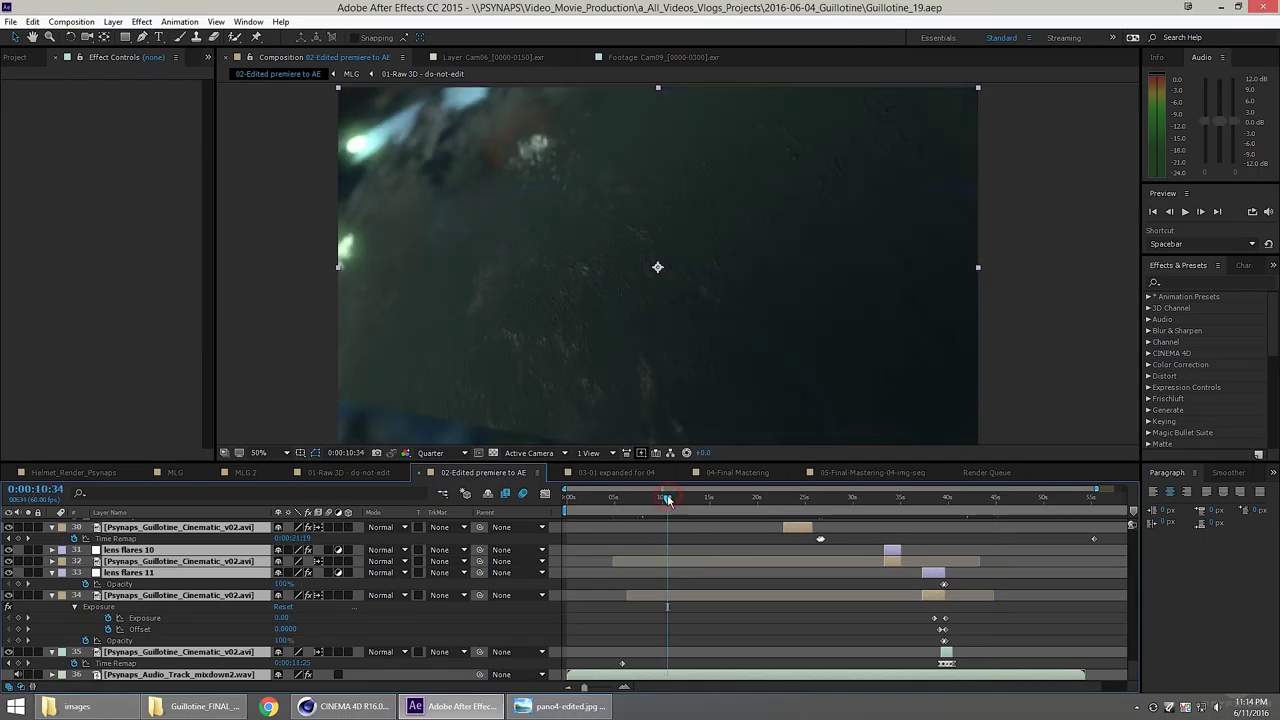
pyautogui.moveTo(667, 498); pyautogui.dragTo(651, 498)
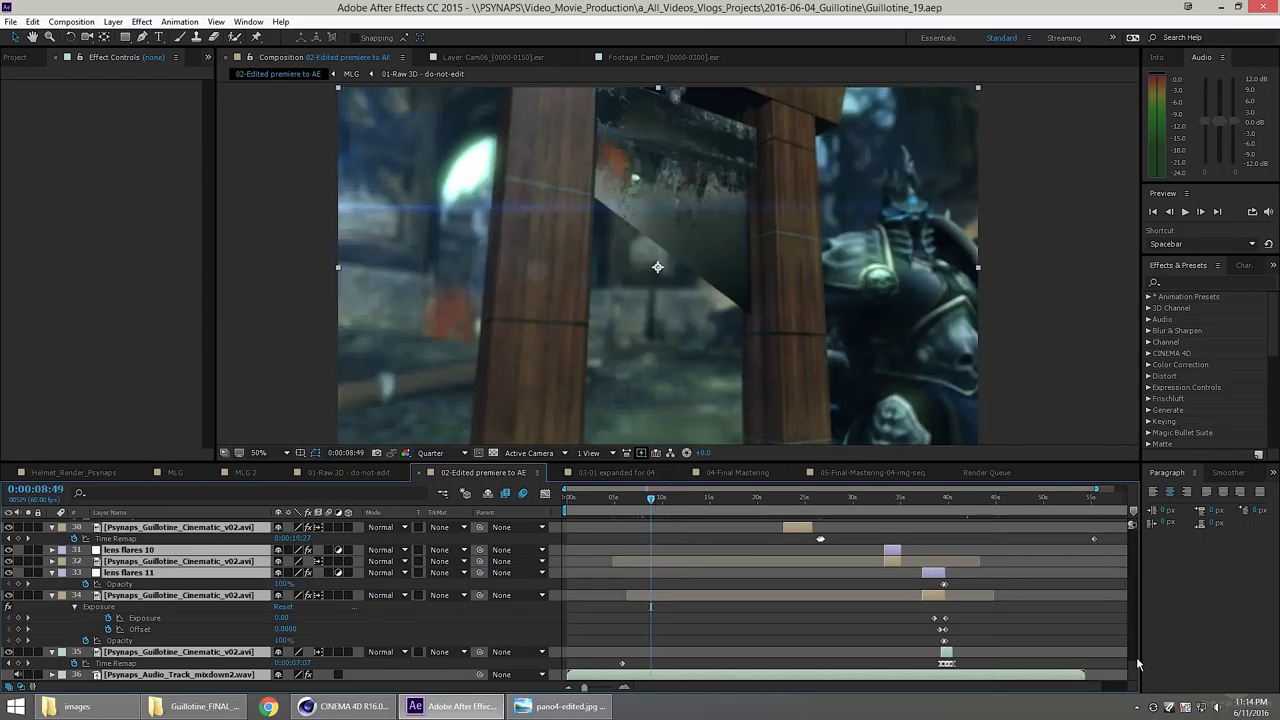
pyautogui.moveTo(1136, 659); pyautogui.dragTo(1129, 631)
pyautogui.click(8, 608)
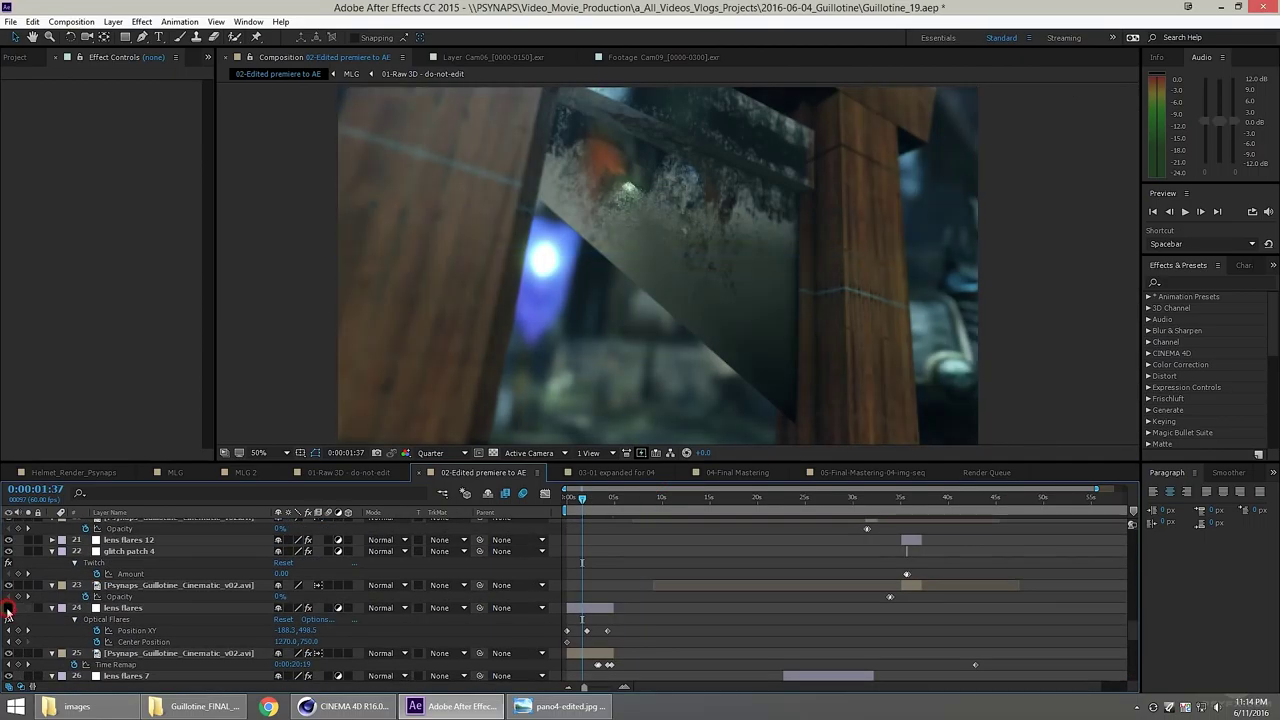
# - Compare the guillotine blade shot with and without the lens flares layer by repeatedly hiding and showing that layer
pyautogui.click(8, 608)
pyautogui.click(8, 608)
pyautogui.click(8, 608)
pyautogui.click(8, 608)
pyautogui.click(8, 608)
pyautogui.click(8, 608)
pyautogui.click(8, 608)
pyautogui.click(8, 608)
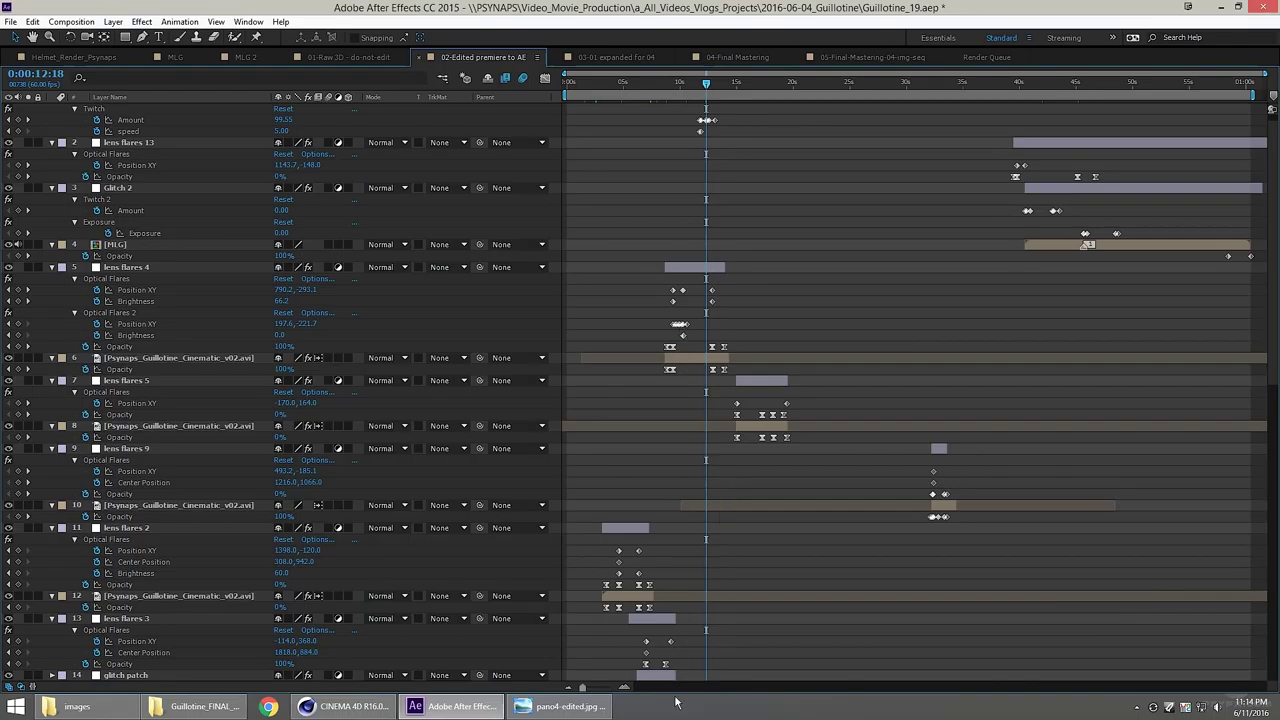
# - Look through the full layer stack of the 02-Edited premiere to AE composition, including its lens flare and glitch layers
pyautogui.scroll(-10, 640, 392)
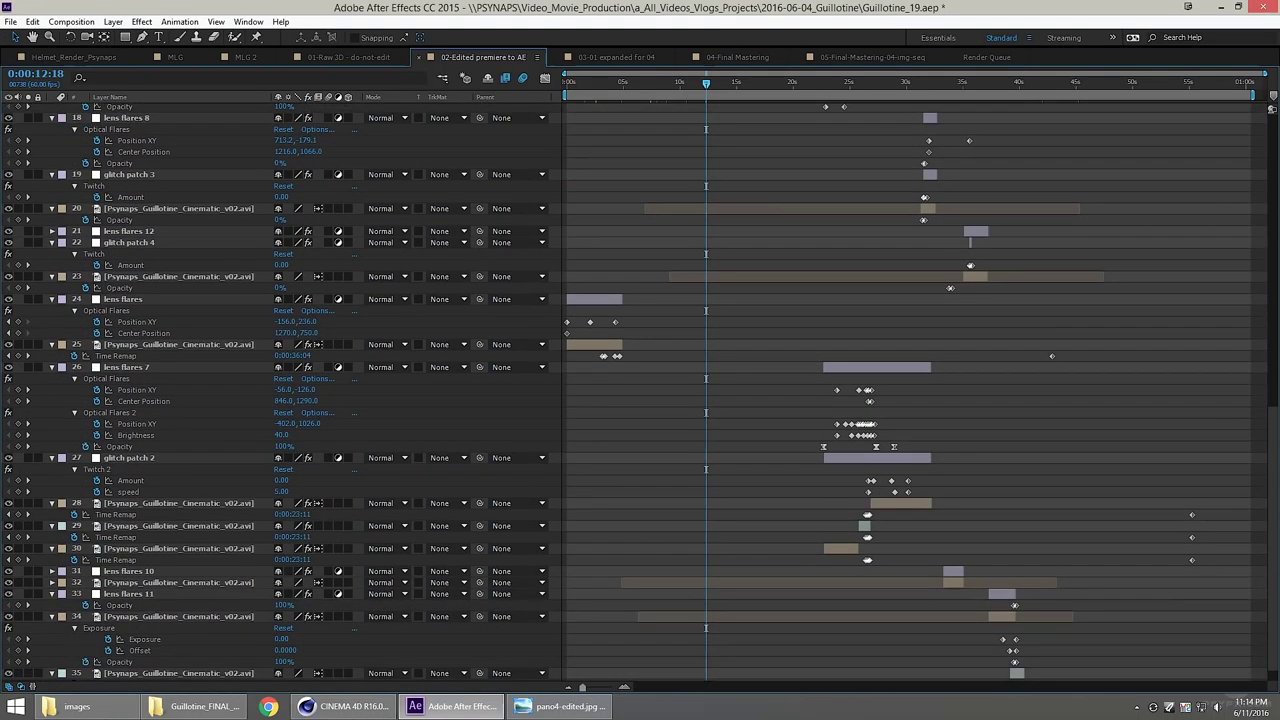
pyautogui.scroll(10, 1277, 379)
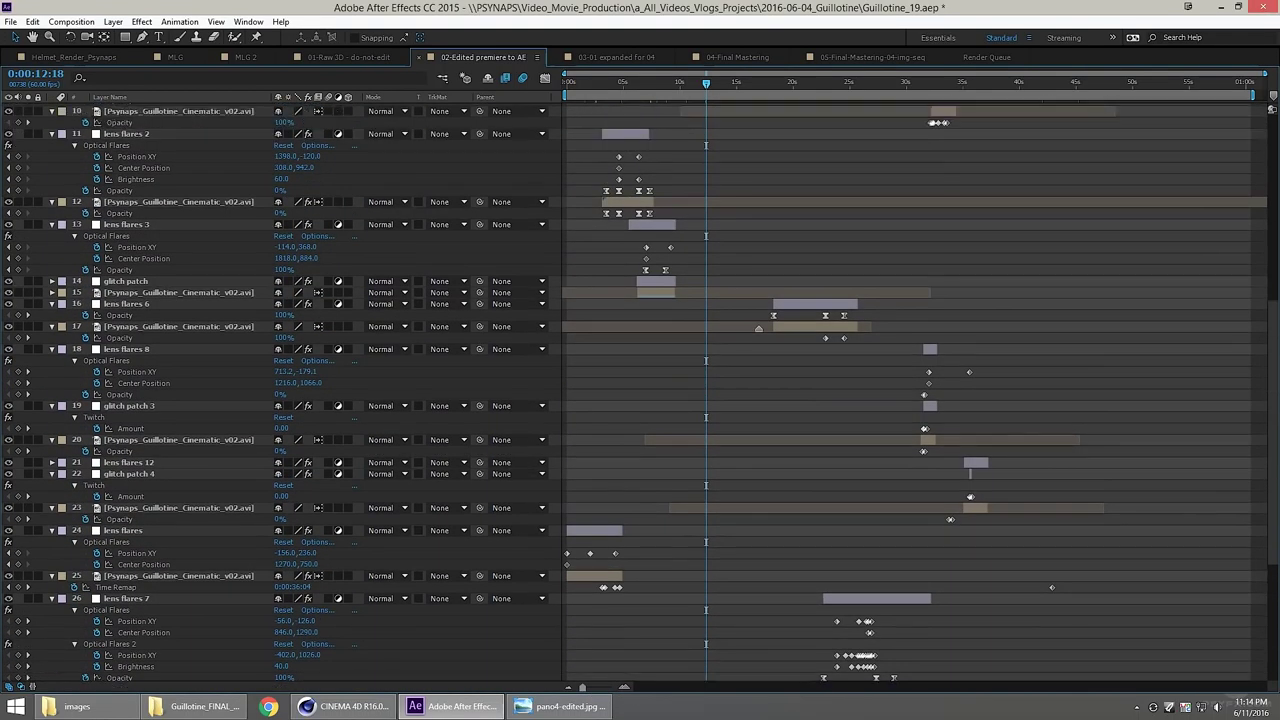
pyautogui.scroll(5, 1277, 379)
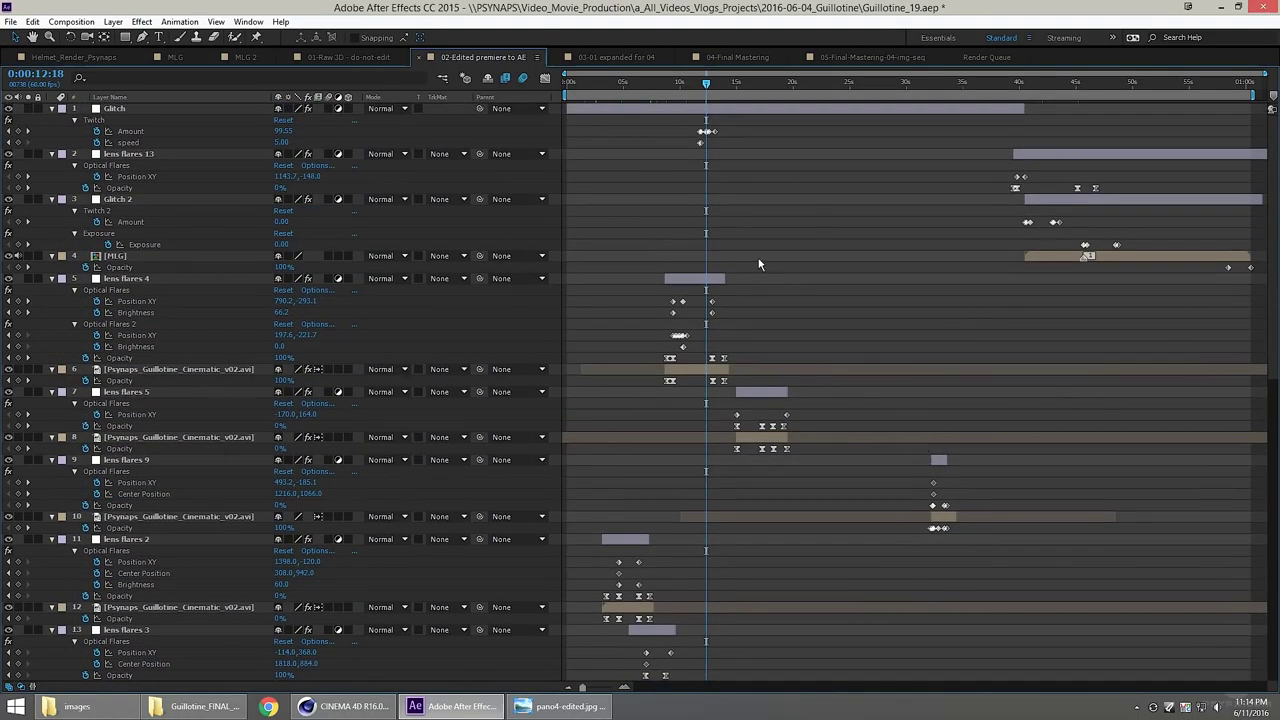
# - Scrub closely through the Glitch layer's Twitch keyframes to 0:00:12:37 to inspect the distortion frame by frame
pyautogui.click(624, 687)
pyautogui.click(624, 687)
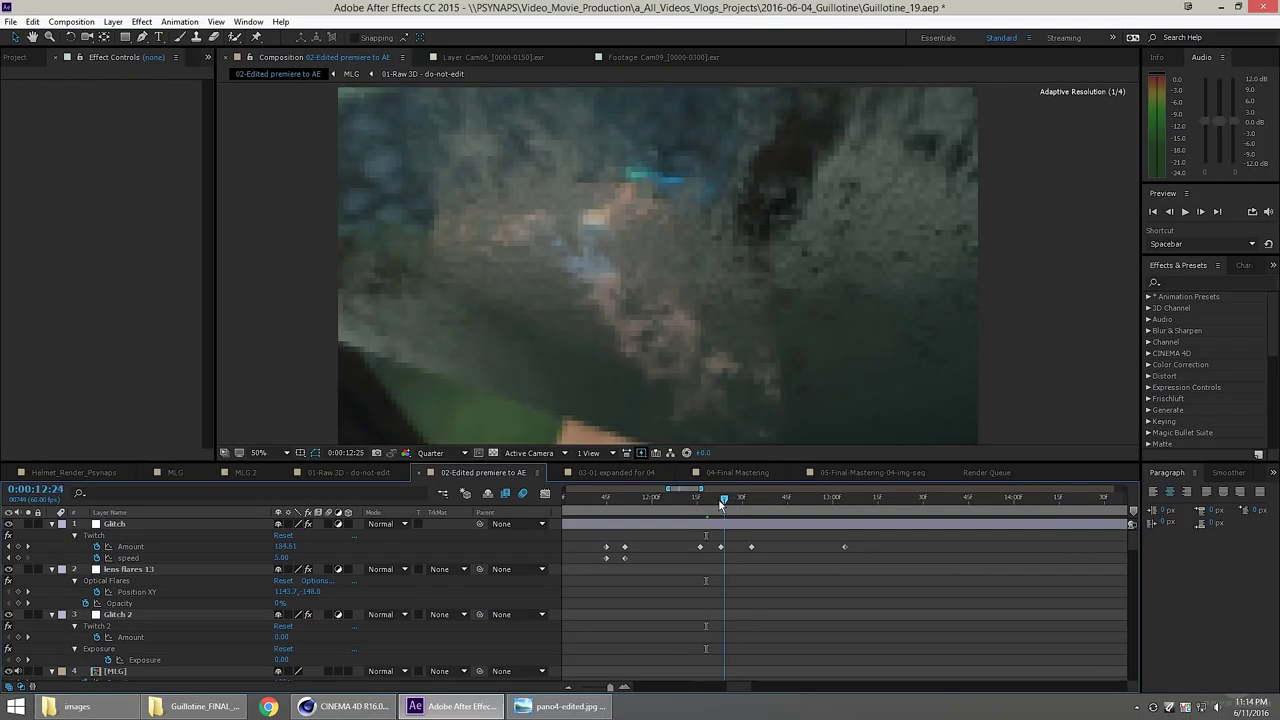
pyautogui.moveTo(720, 505); pyautogui.dragTo(769, 510)
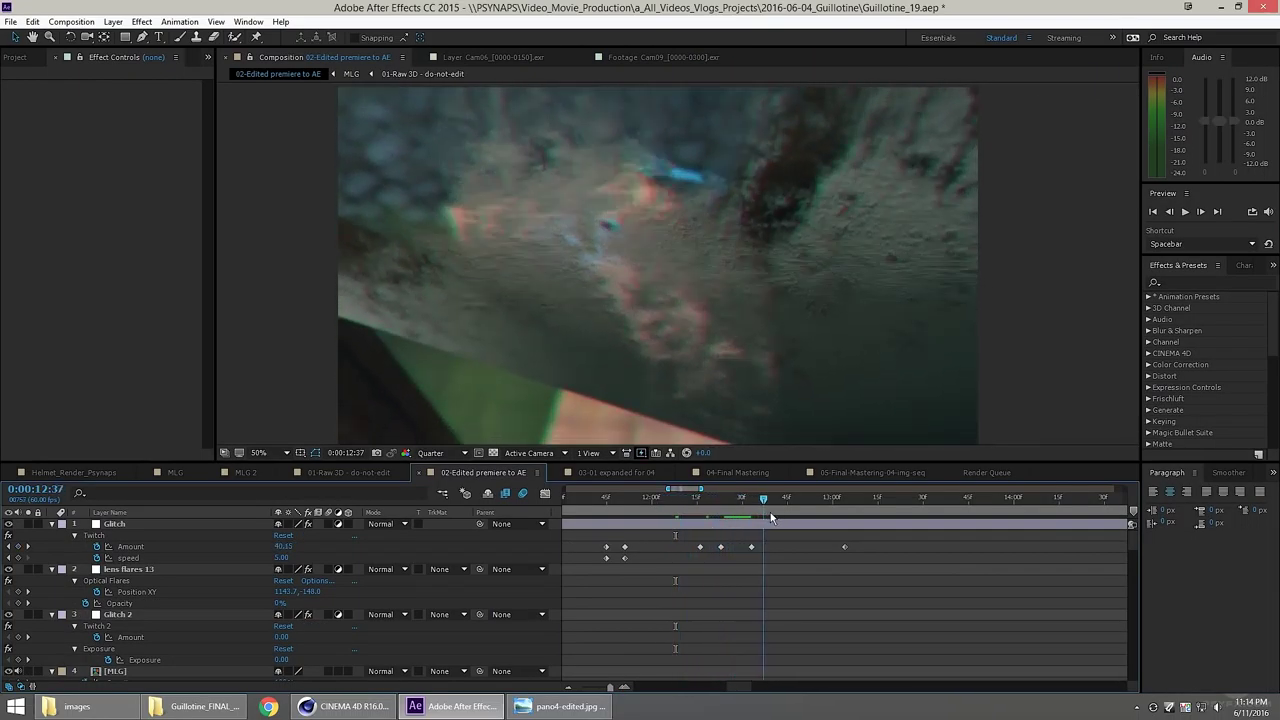
# - Open the MLG composition nested in MLG 2 and reveal the animated properties of all its layers
pyautogui.click(245, 473)
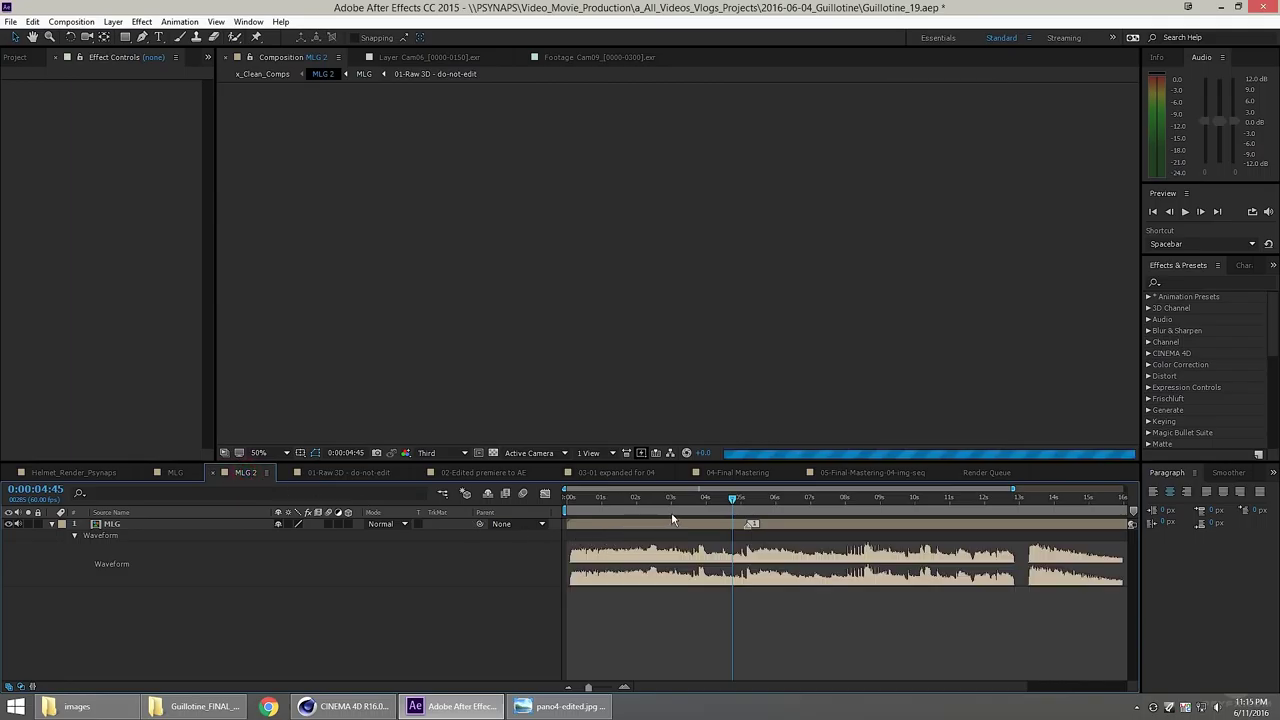
pyautogui.doubleClick(673, 522)
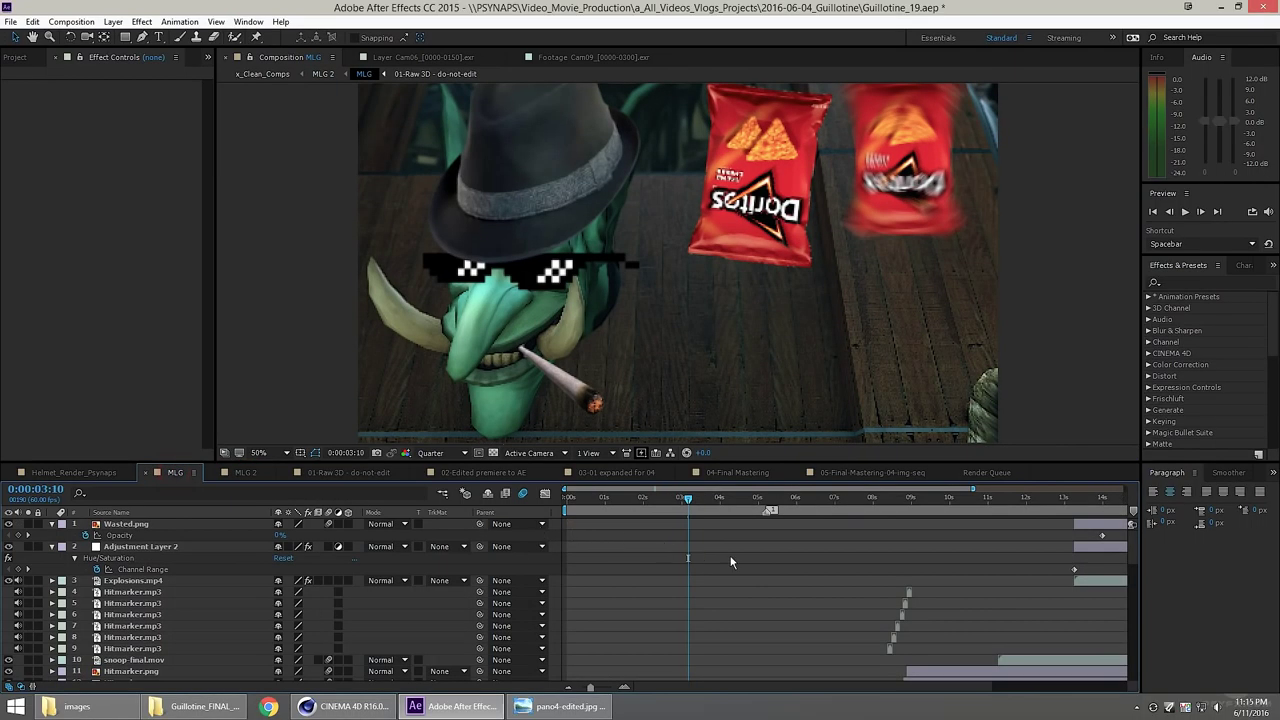
pyautogui.press('`')
pyautogui.press('u')
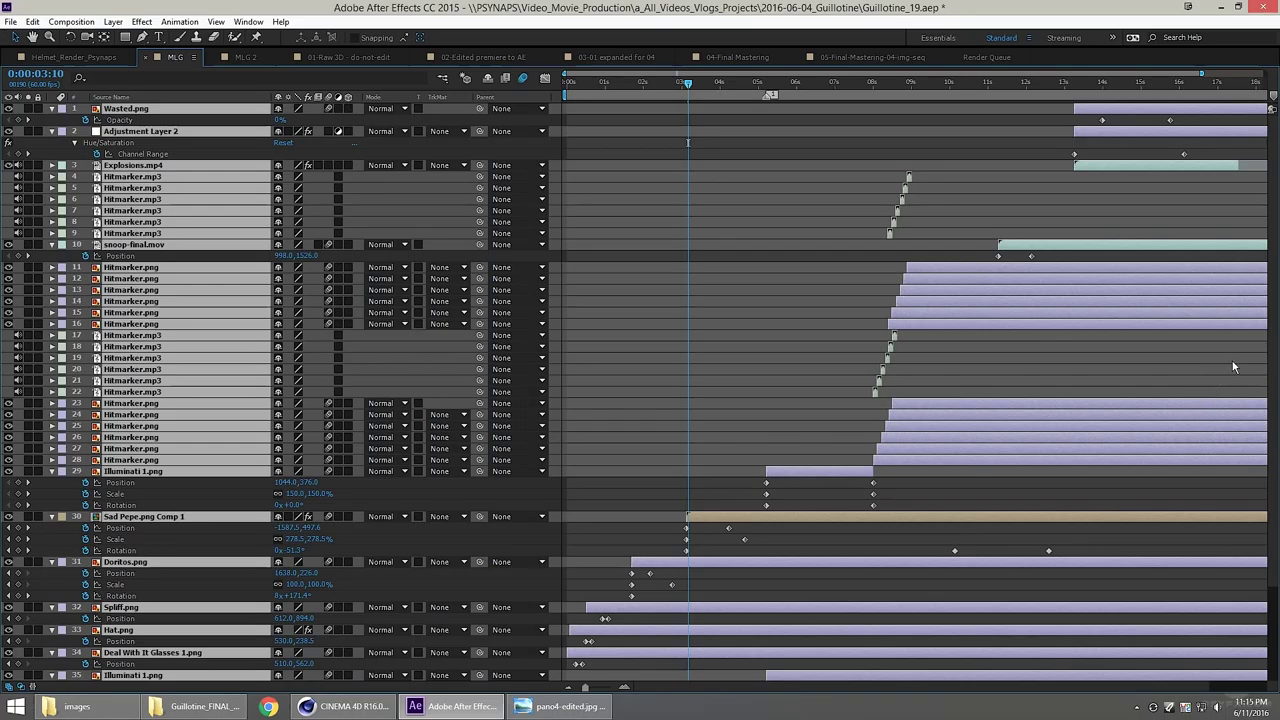
# - Scrub the MLG composition to 0:00:08:40 to preview the animated meme overlays
pyautogui.press('`')
pyautogui.click(749, 505)
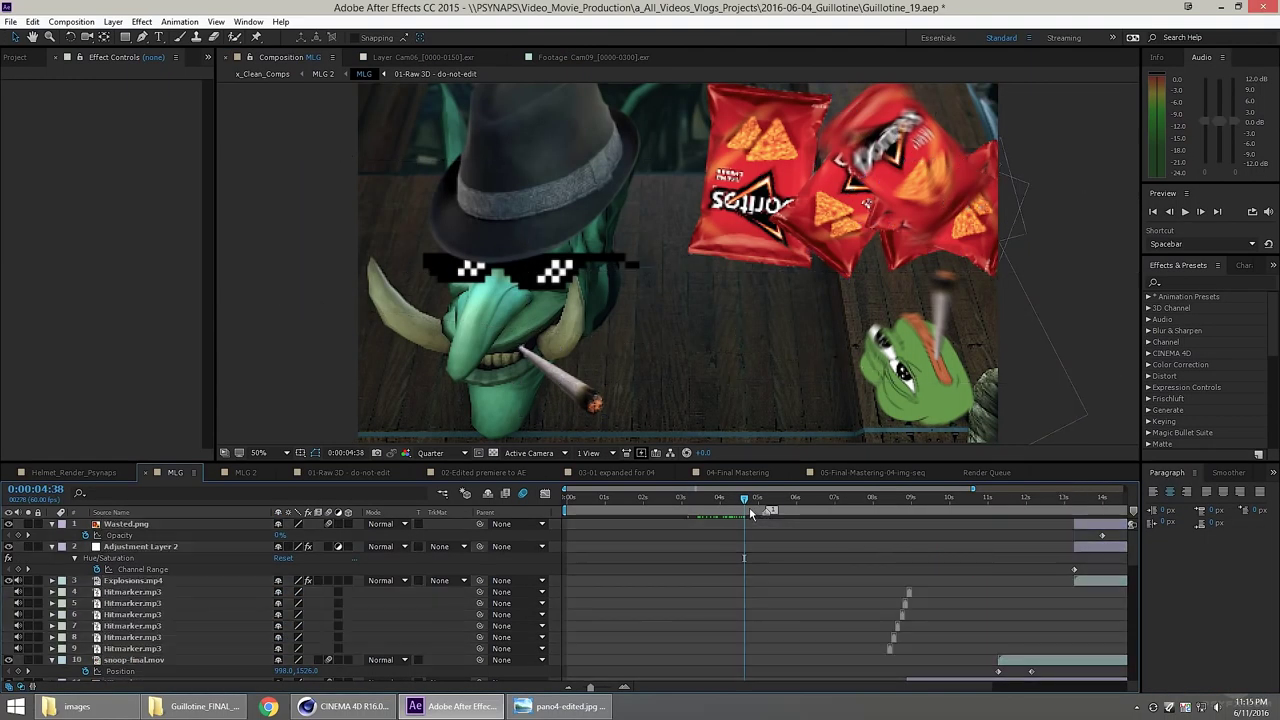
pyautogui.moveTo(750, 508); pyautogui.dragTo(868, 502)
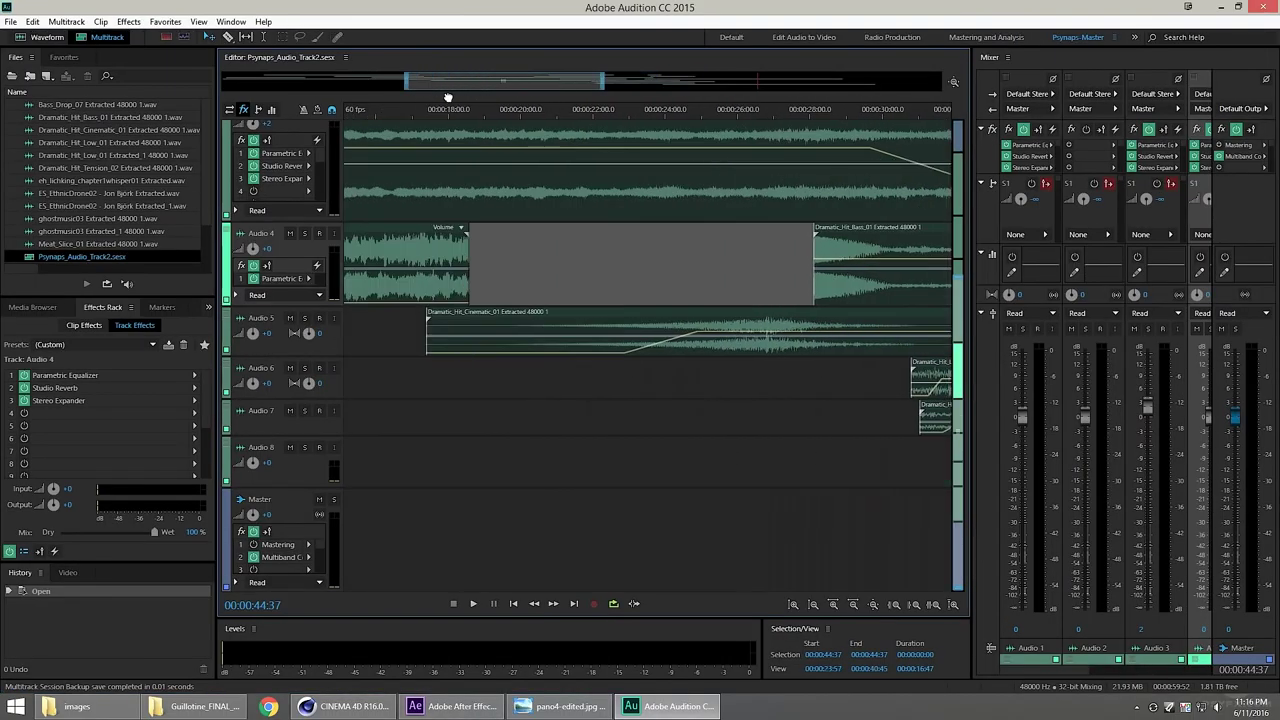
# - In Adobe Audition, show the full length of the Psynaps_Audio_Track2 session and look over its audio tracks down to the Master
pyautogui.moveTo(448, 97); pyautogui.dragTo(246, 82)
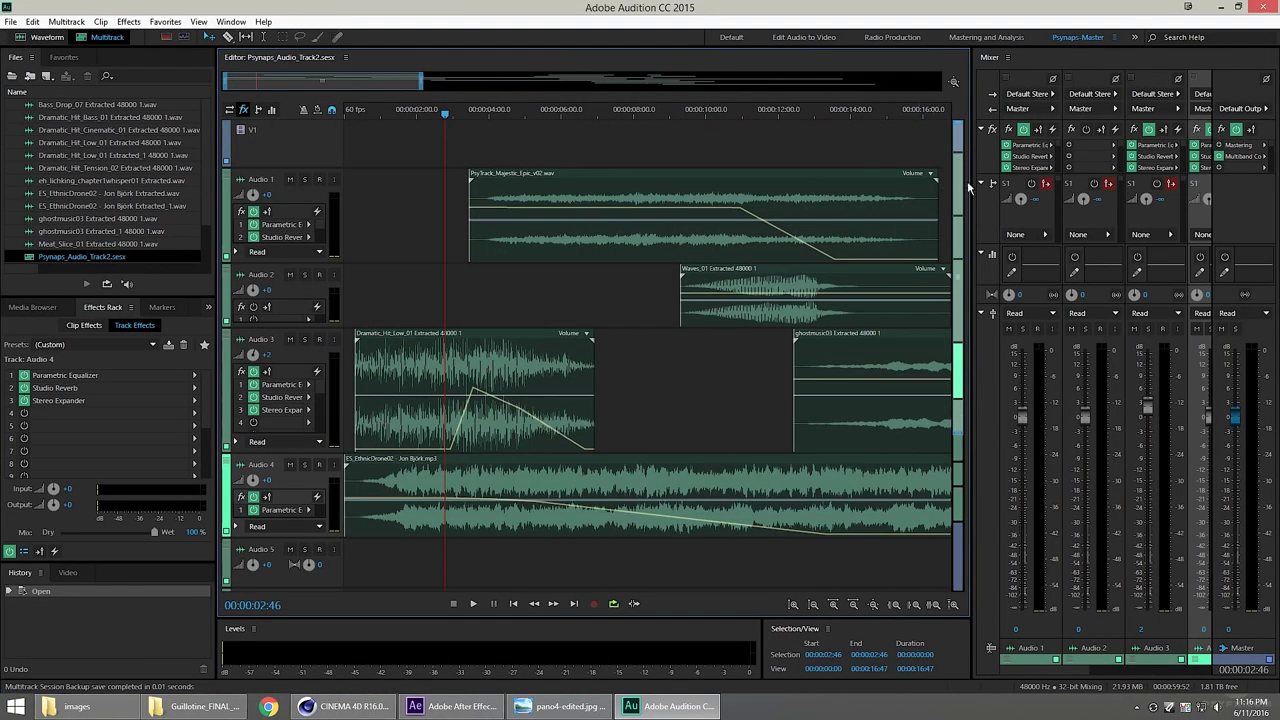
pyautogui.moveTo(421, 81); pyautogui.dragTo(957, 105)
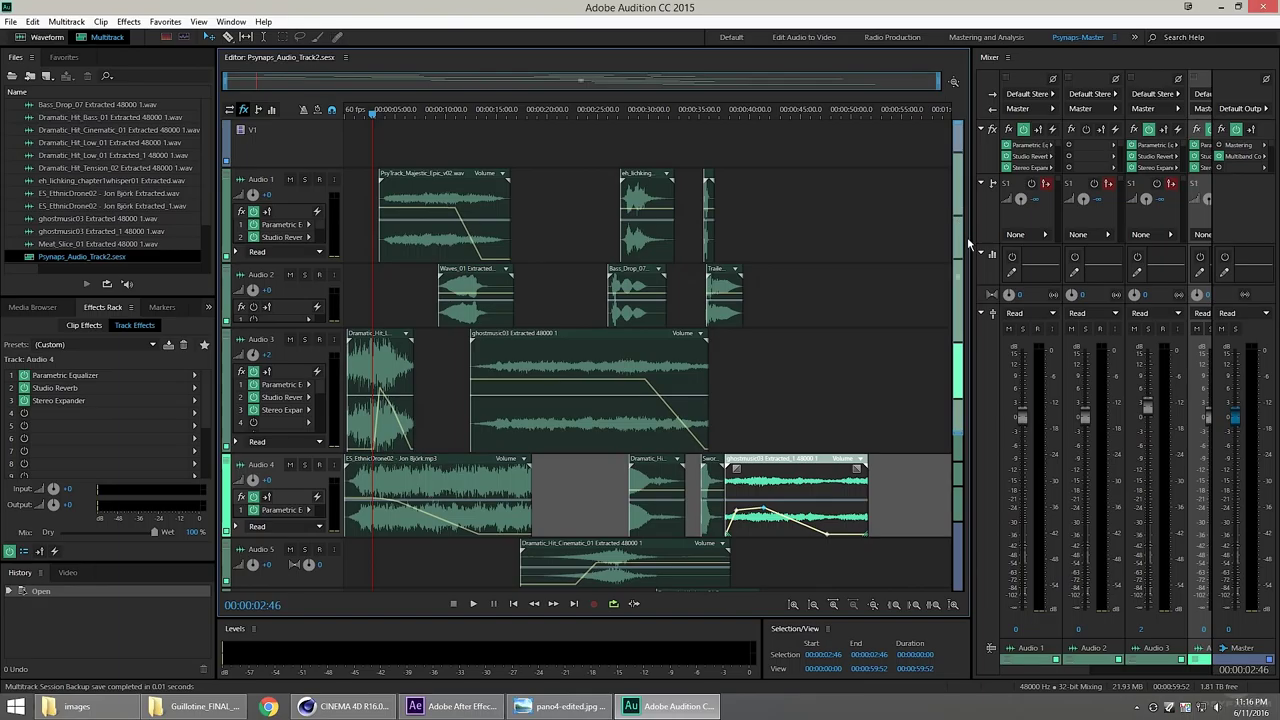
pyautogui.moveTo(960, 187); pyautogui.dragTo(958, 130)
pyautogui.click(537, 112)
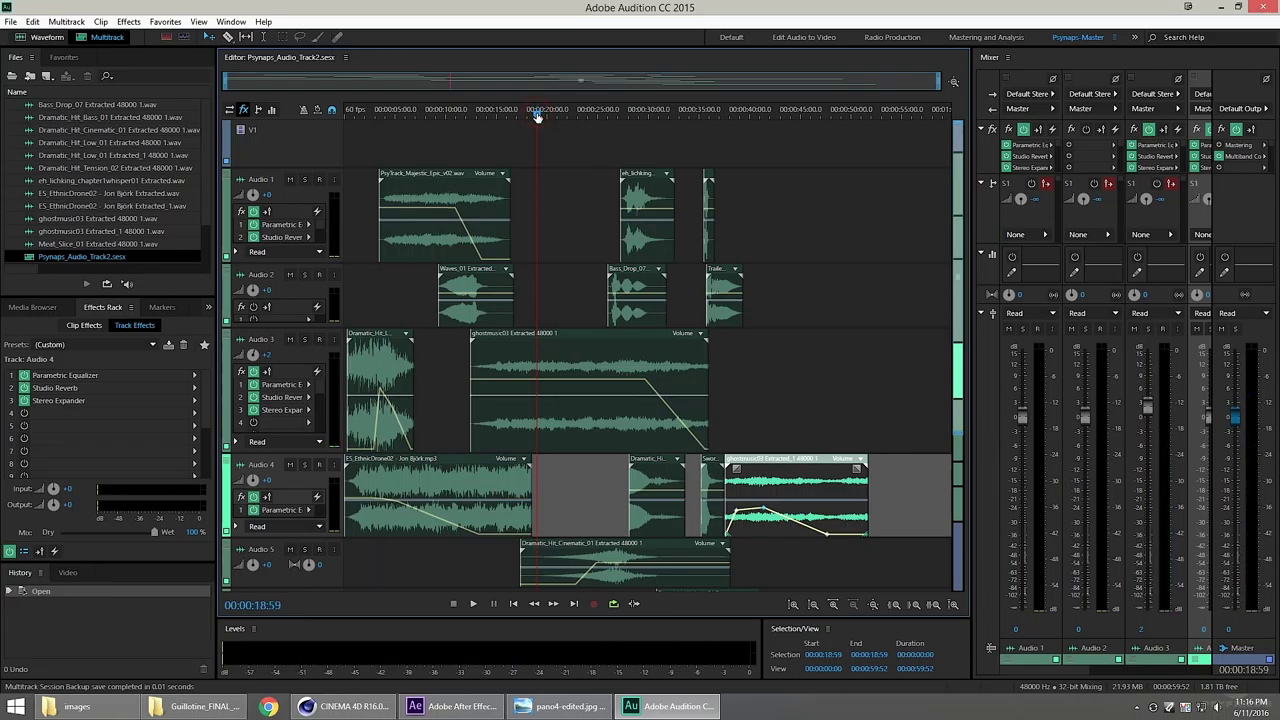
pyautogui.moveTo(957, 264); pyautogui.dragTo(951, 328)
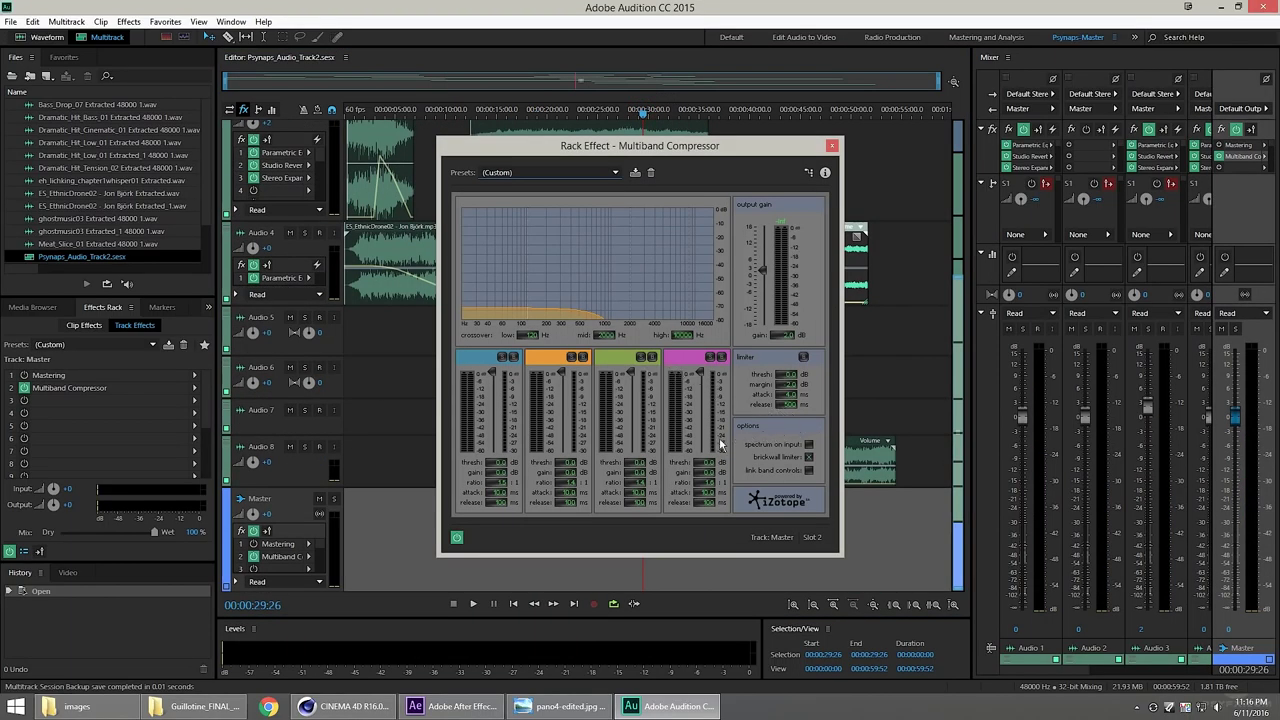
# - Close the Master's Multiband Compressor, and view the Studio Reverb and Stereo Expander settings on the Audio 3 track
pyautogui.click(832, 147)
pyautogui.doubleClick(276, 165)
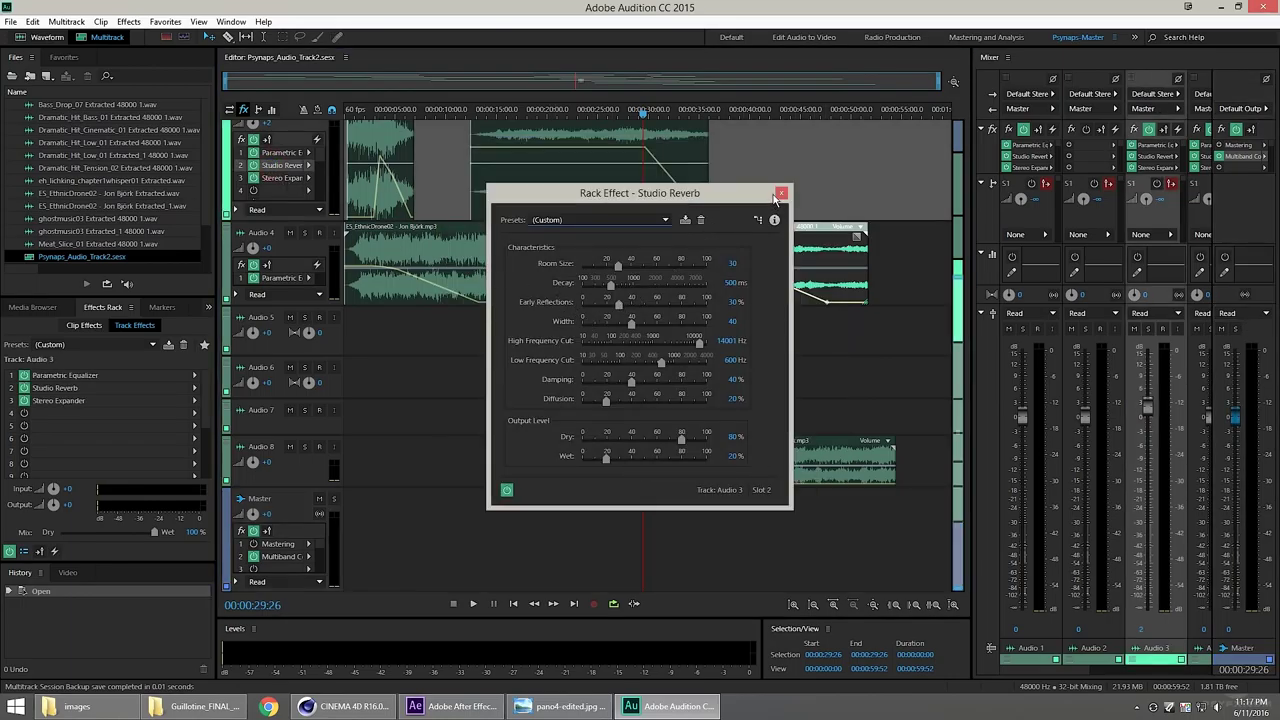
pyautogui.click(781, 194)
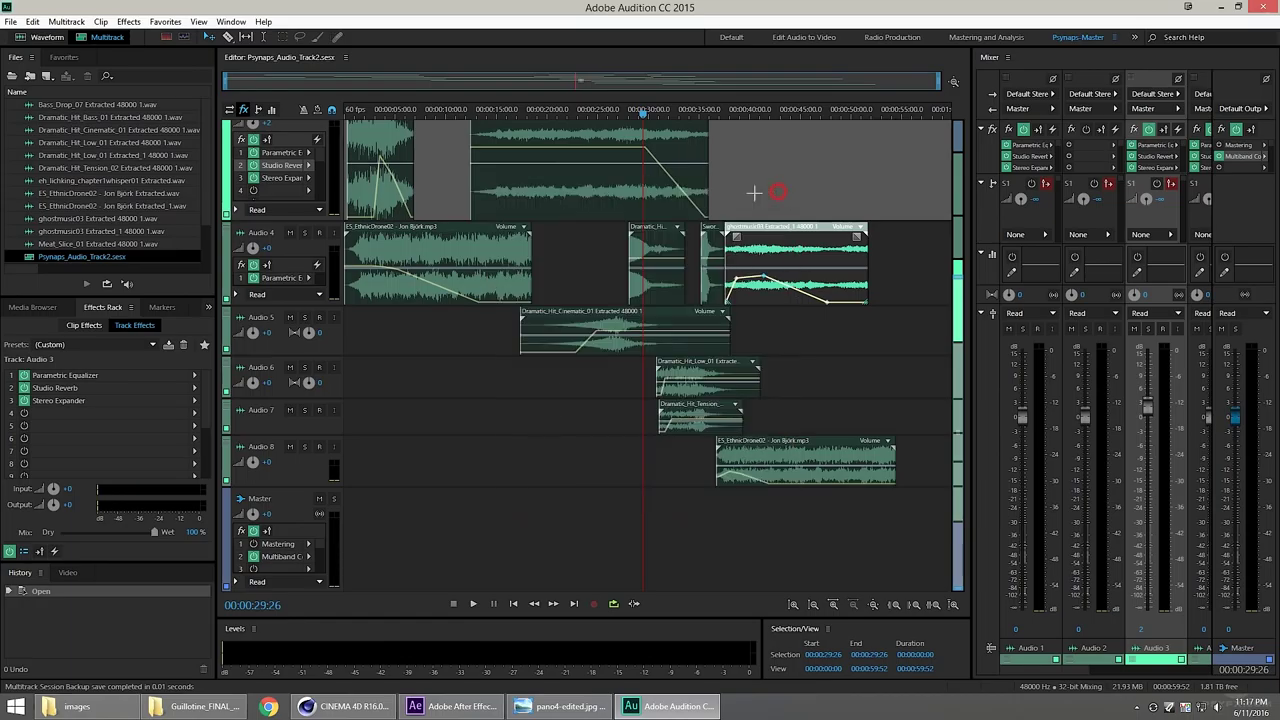
pyautogui.doubleClick(268, 178)
pyautogui.click(781, 262)
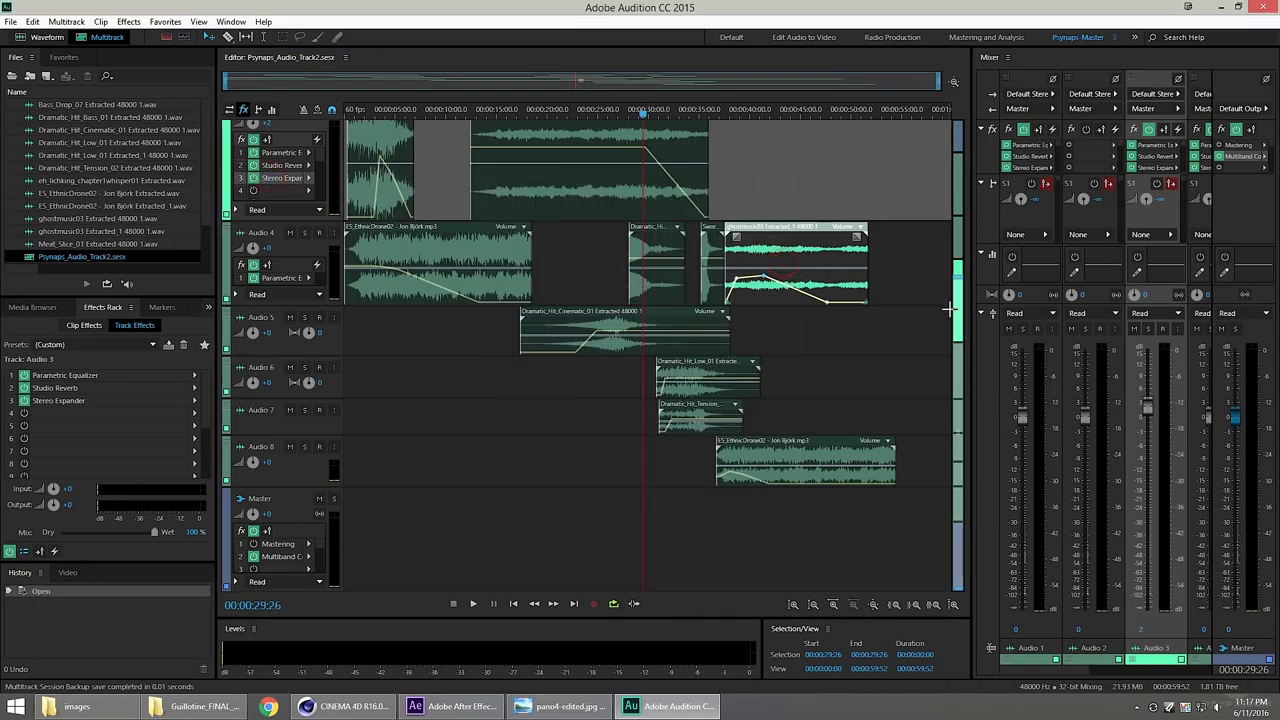
pyautogui.scroll(5, 932, 160)
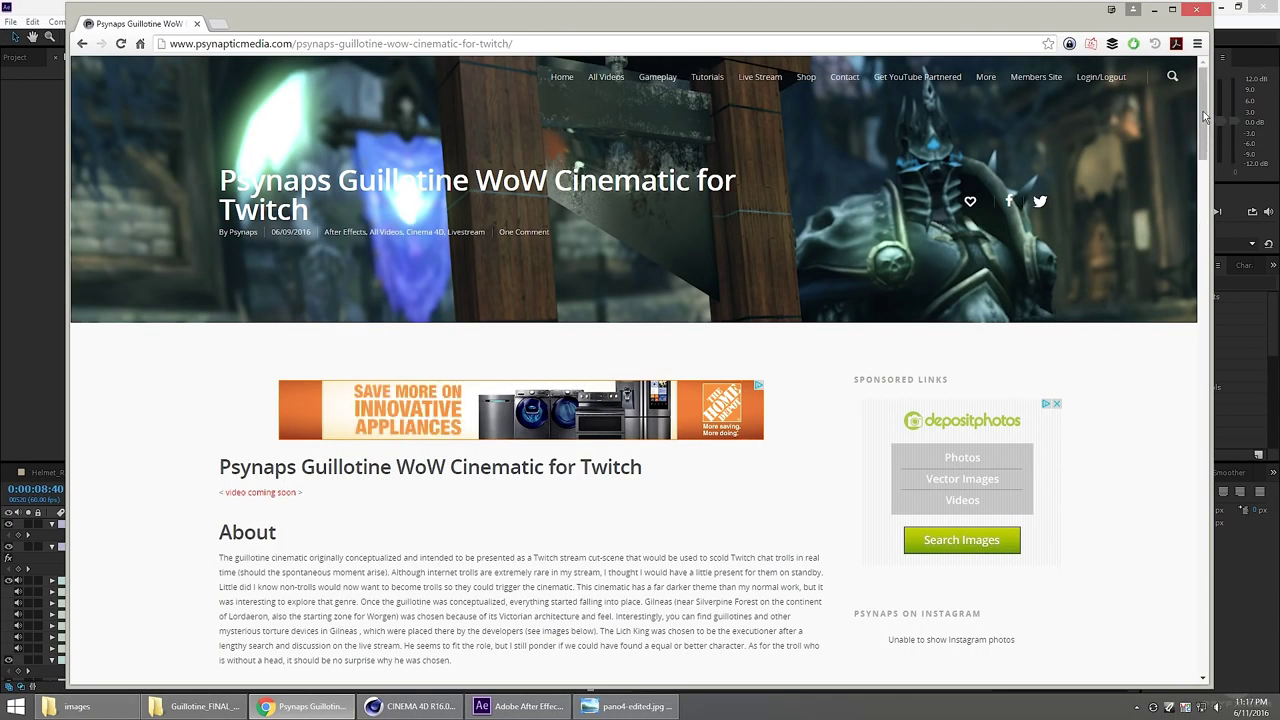
# - In Chrome, browse the Psynaps Guillotine WoW Cinematic page and view the picture under Images from Cinematic enlarged
pyautogui.scroll(-4, 1206, 140)
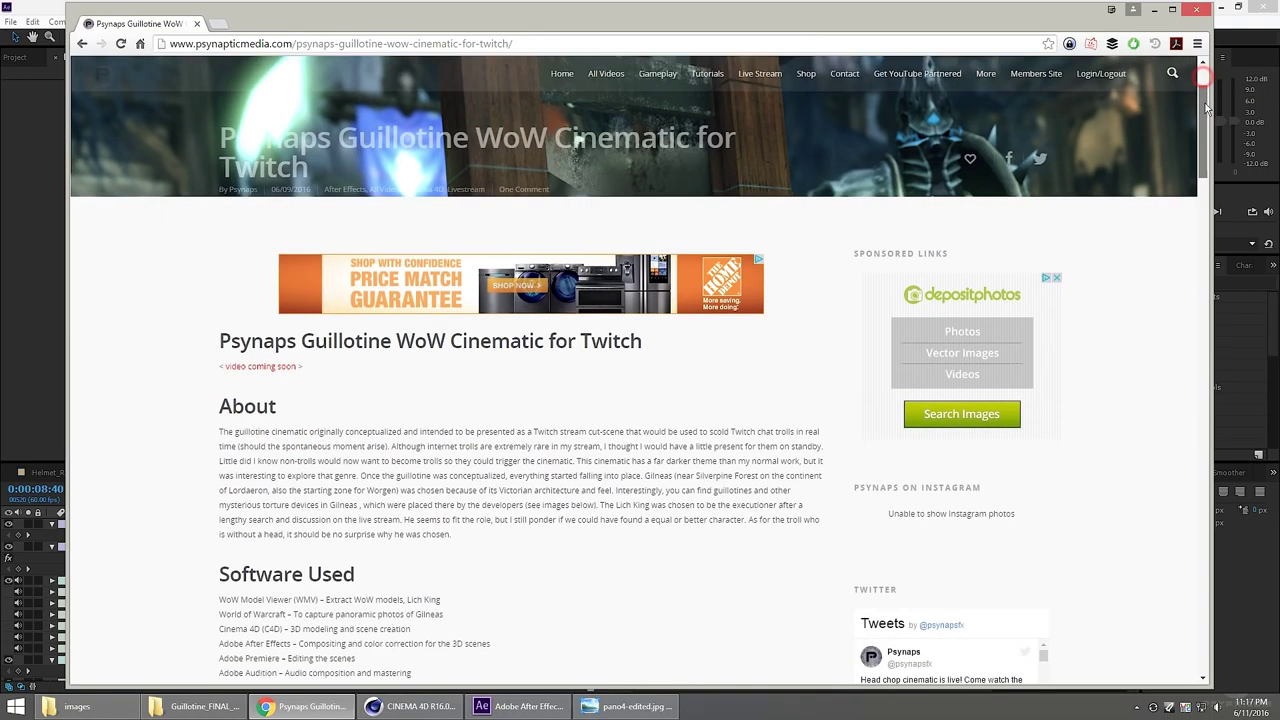
pyautogui.scroll(-4, 1206, 148)
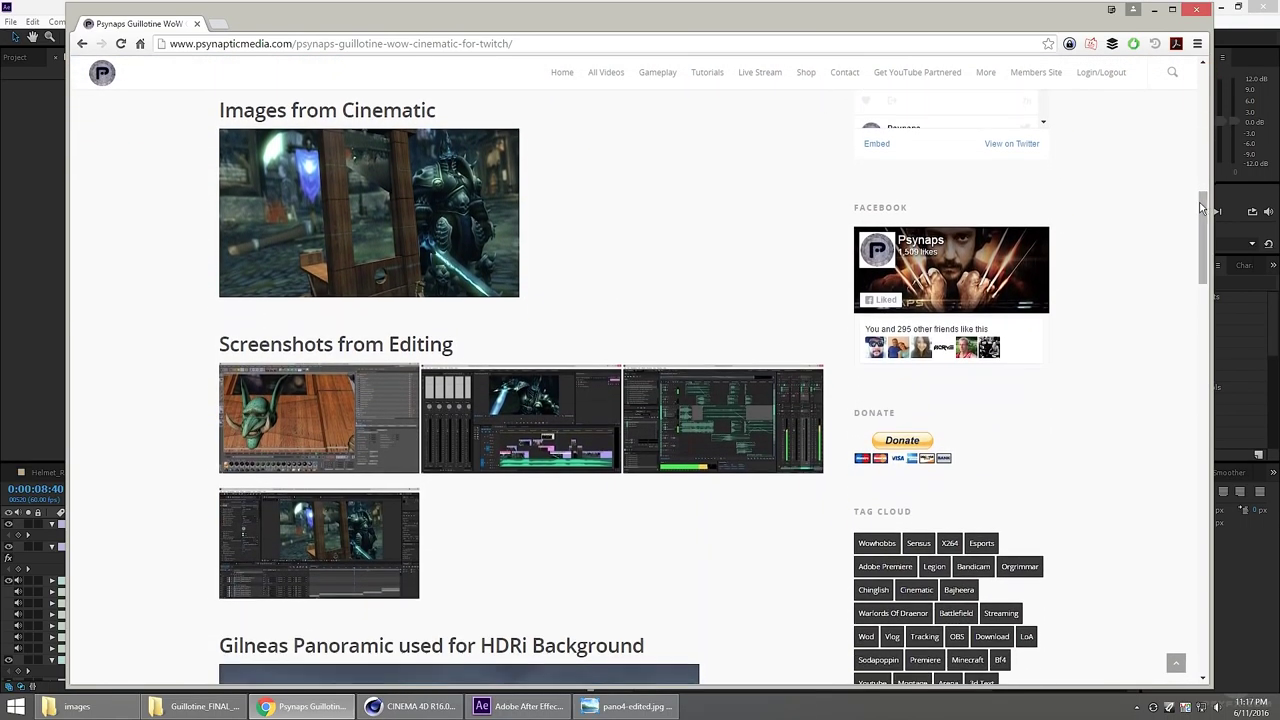
pyautogui.click(357, 289)
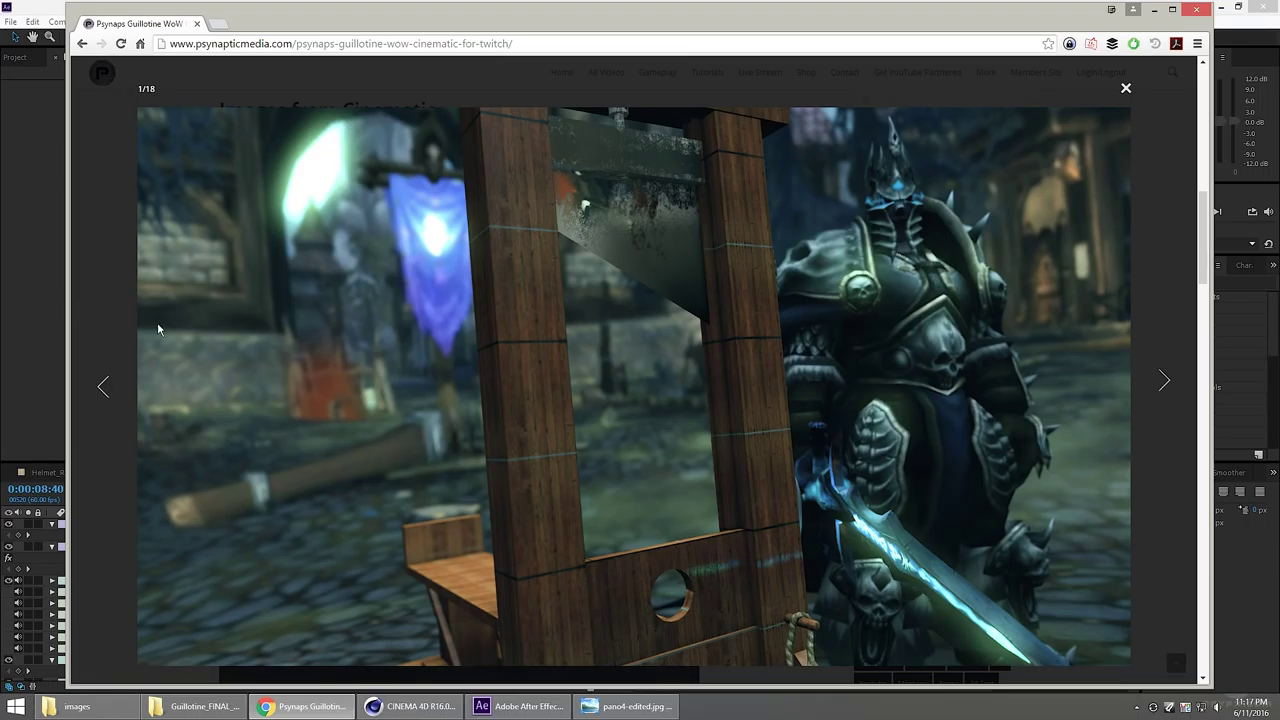
pyautogui.click(95, 301)
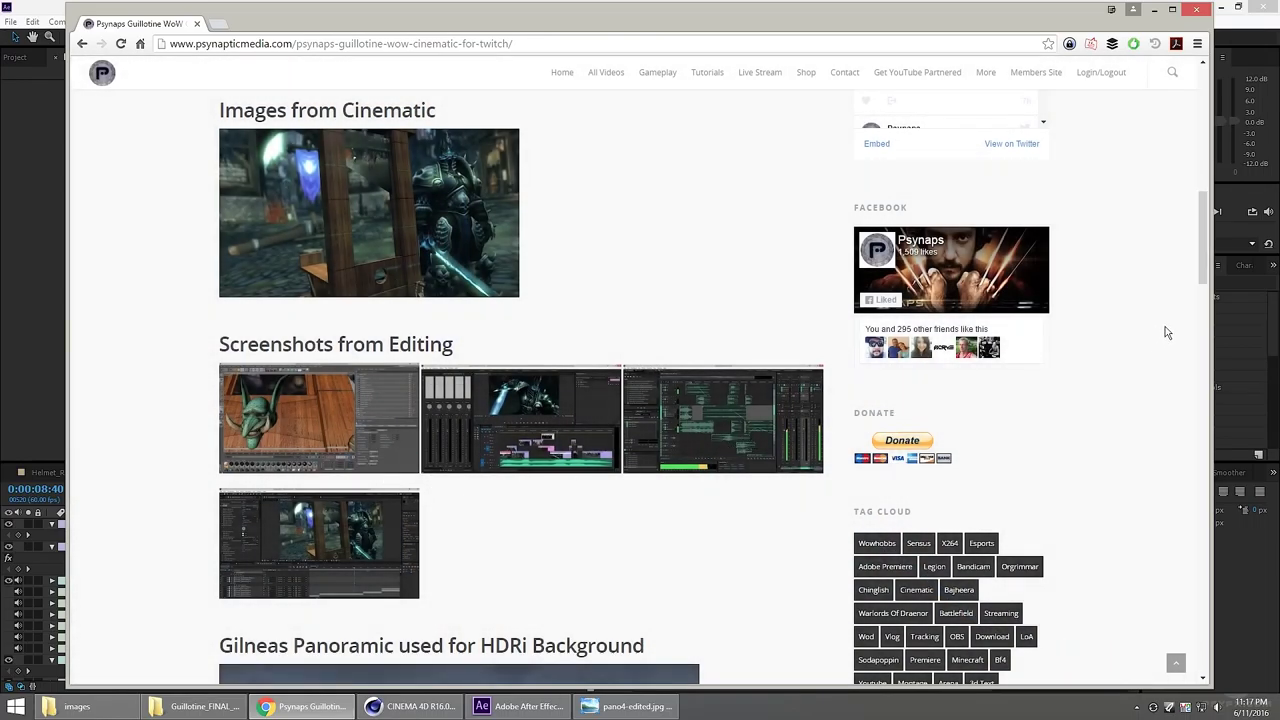
# - View the audio-editing picture under Screenshots from Editing enlarged and close it
pyautogui.scroll(-1, 298, 318)
pyautogui.click(710, 310)
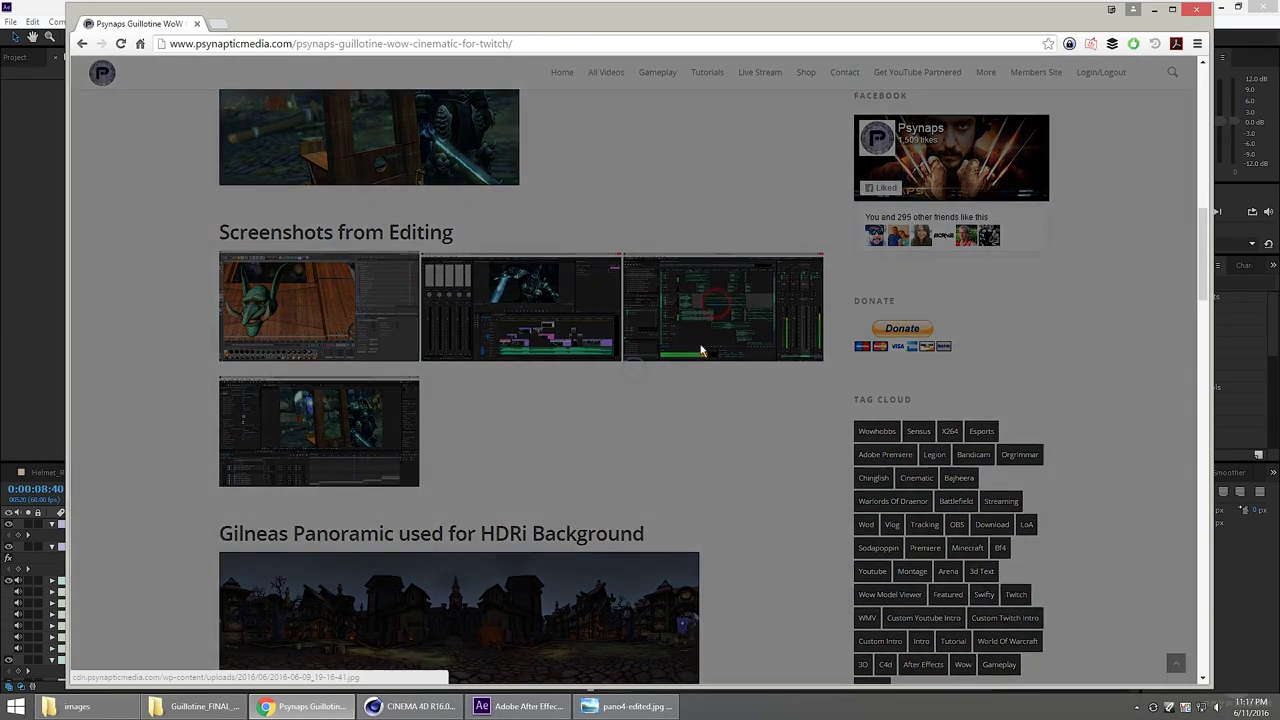
pyautogui.click(1125, 98)
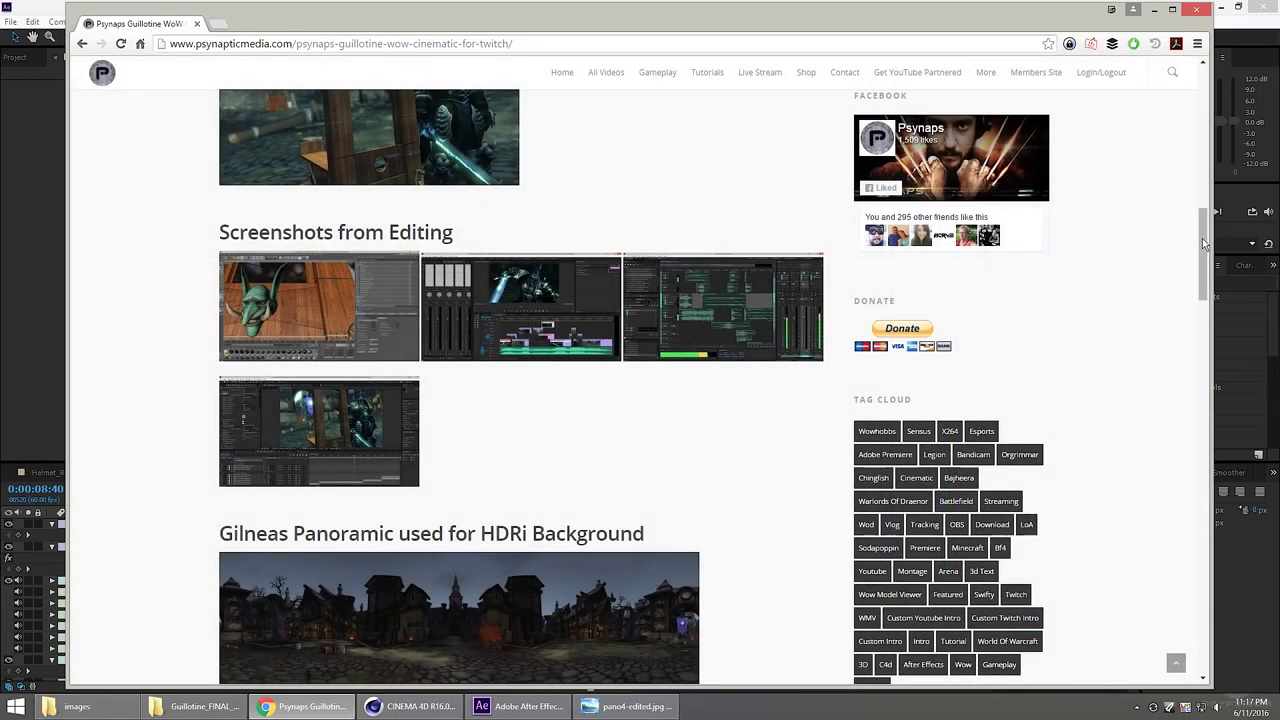
# - Go over the Software Used list on the page, from WoW Model Viewer to Adobe Premiere
pyautogui.moveTo(1203, 228); pyautogui.dragTo(1200, 168)
pyautogui.moveTo(221, 282); pyautogui.dragTo(357, 340)
pyautogui.click(358, 340)
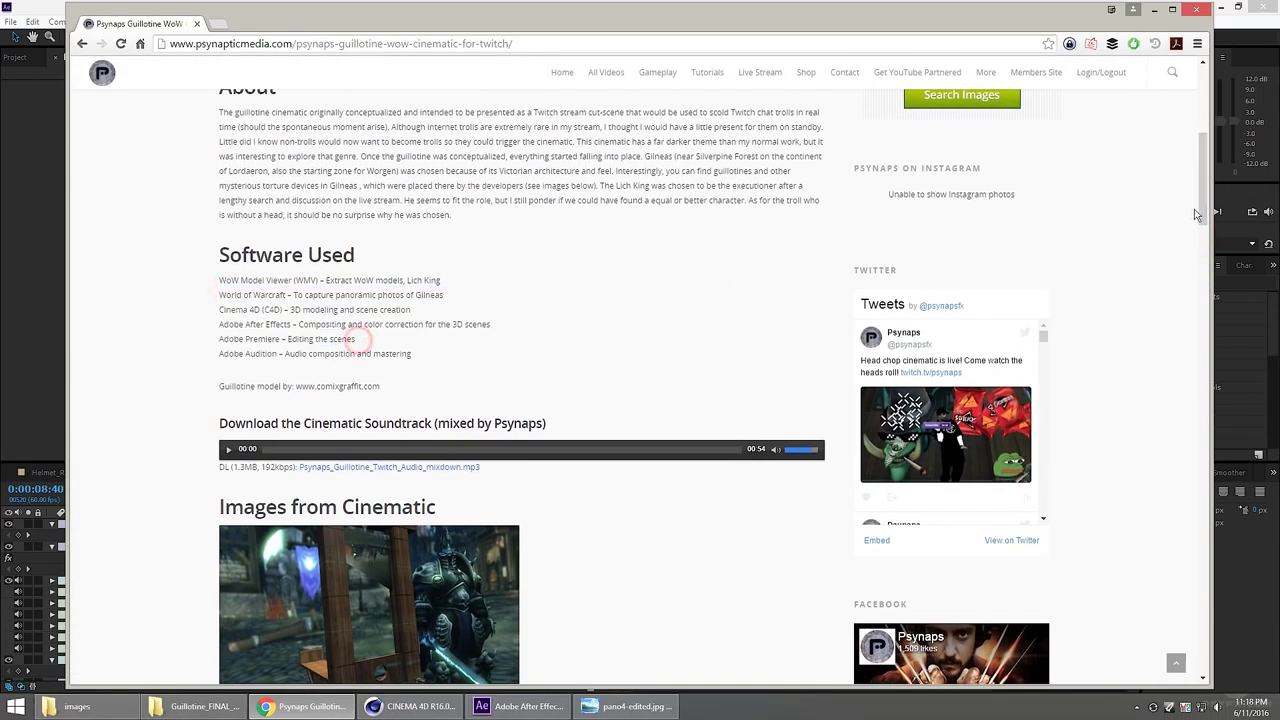
# - View the Gilneas panoramic picture used for the HDRi background enlarged, and return to the page
pyautogui.click(1204, 210)
pyautogui.moveTo(1204, 214); pyautogui.dragTo(1201, 346)
pyautogui.click(454, 217)
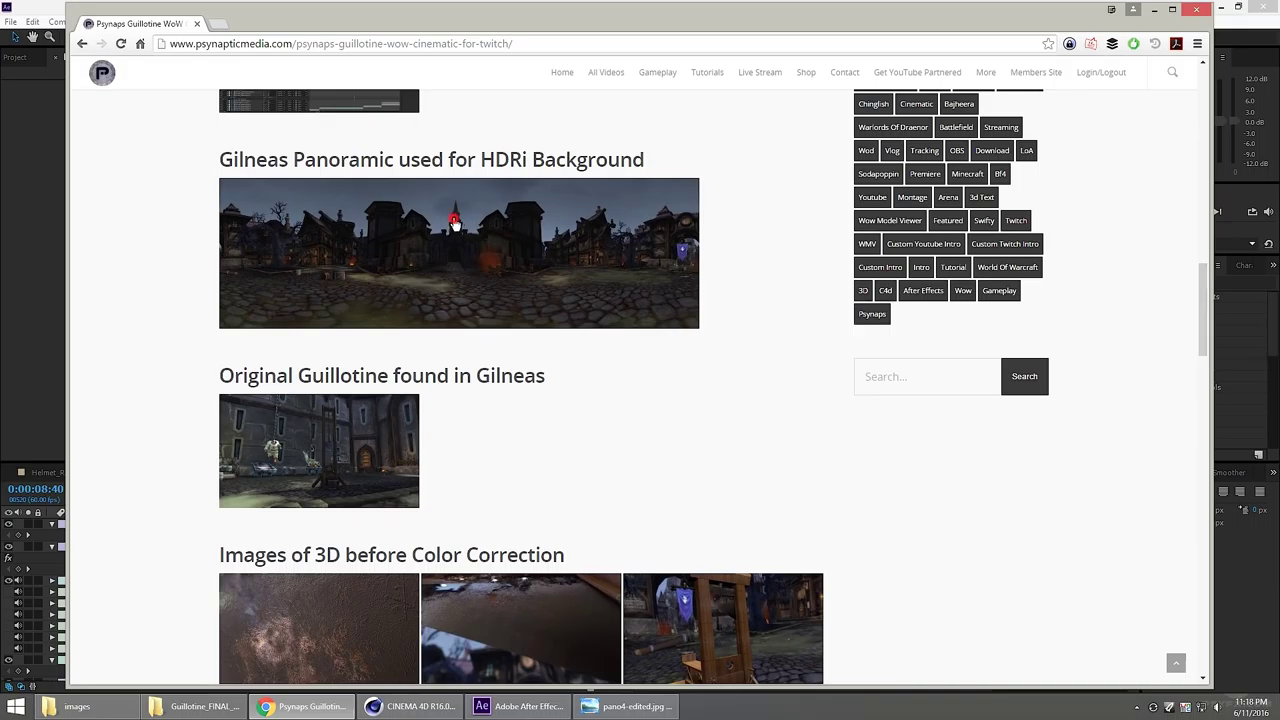
pyautogui.click(126, 156)
pyautogui.click(1205, 290)
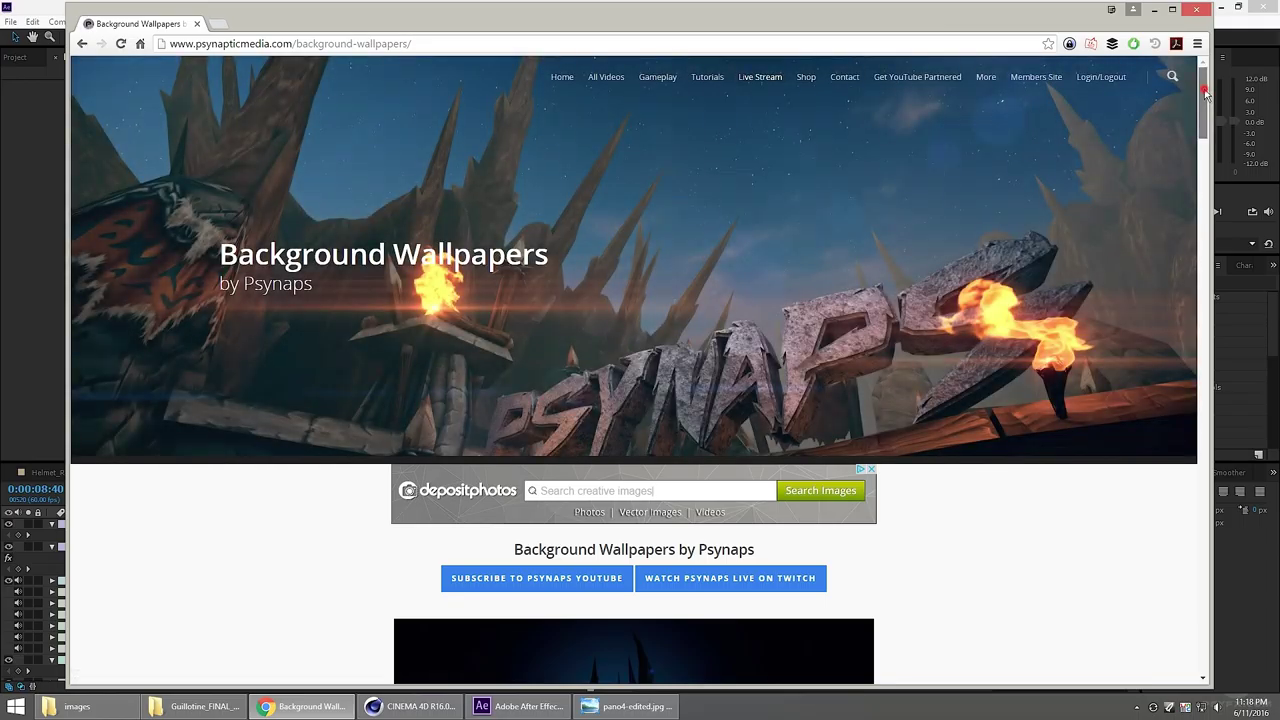
# - On the Background Wallpapers page, enlarge the blue-lit helmet wallpaper and open the image in a new tab
pyautogui.moveTo(1204, 94); pyautogui.dragTo(1205, 137)
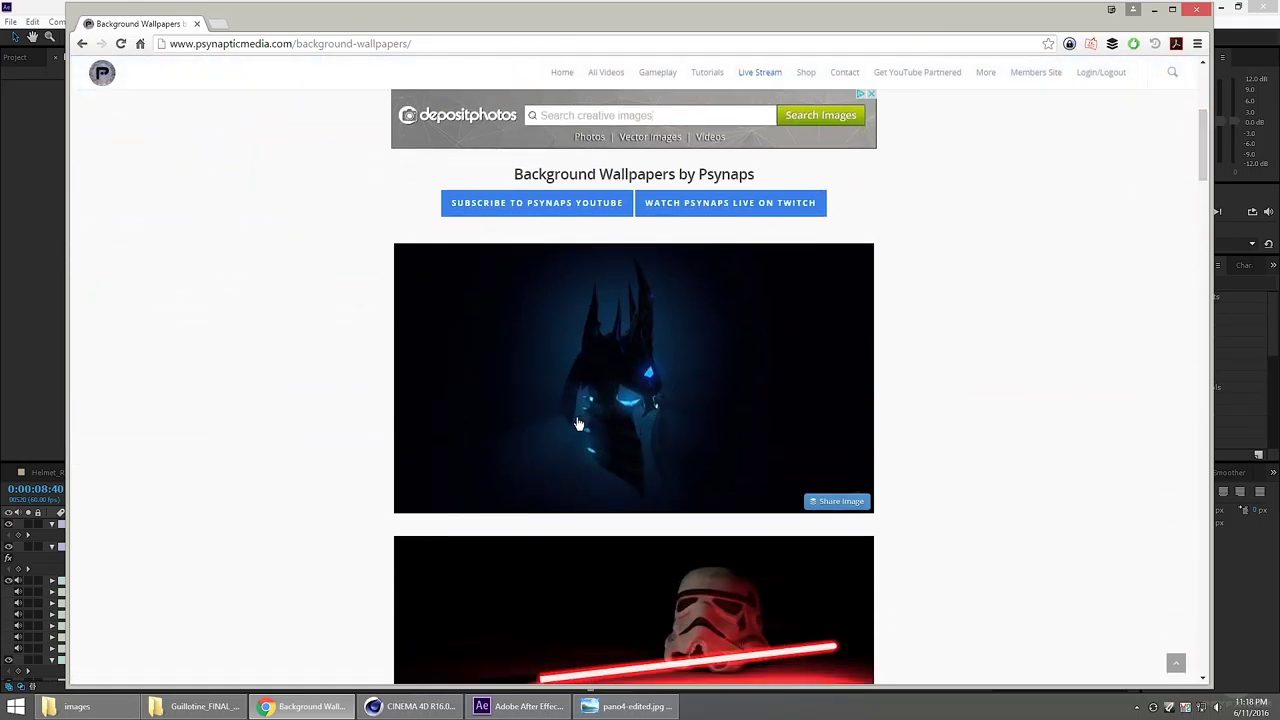
pyautogui.click(638, 409)
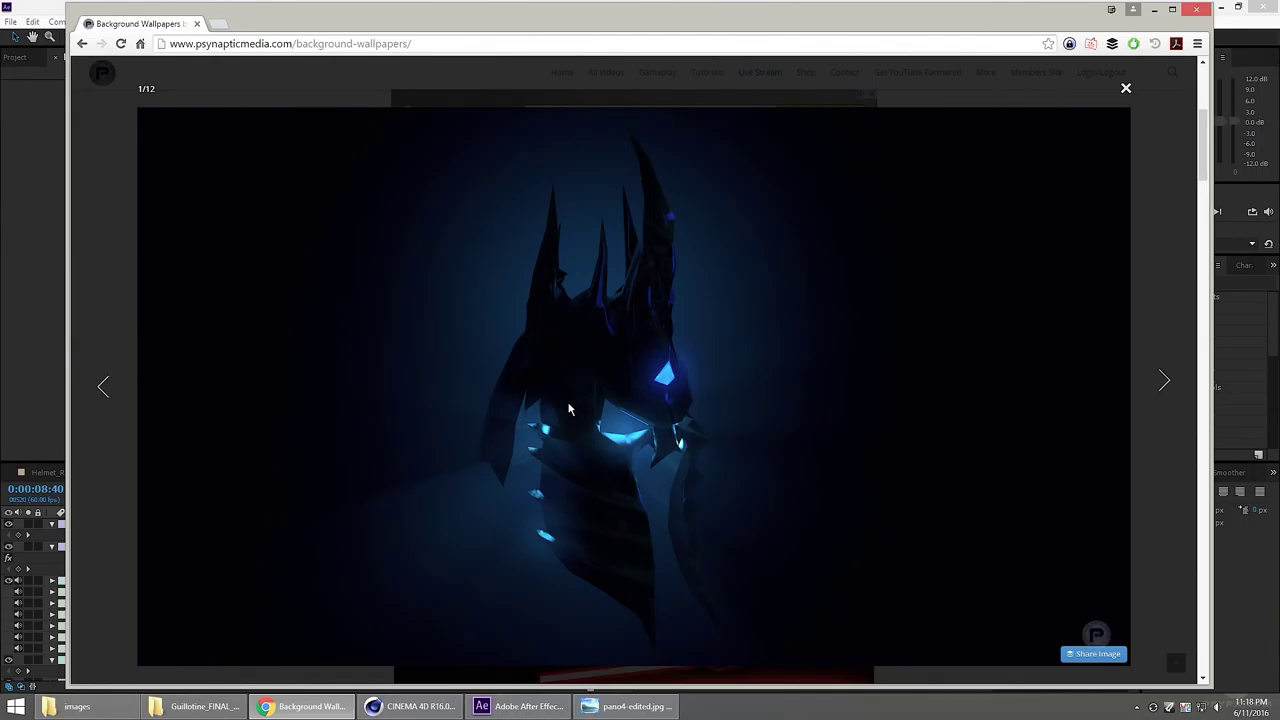
pyautogui.rightClick(463, 386)
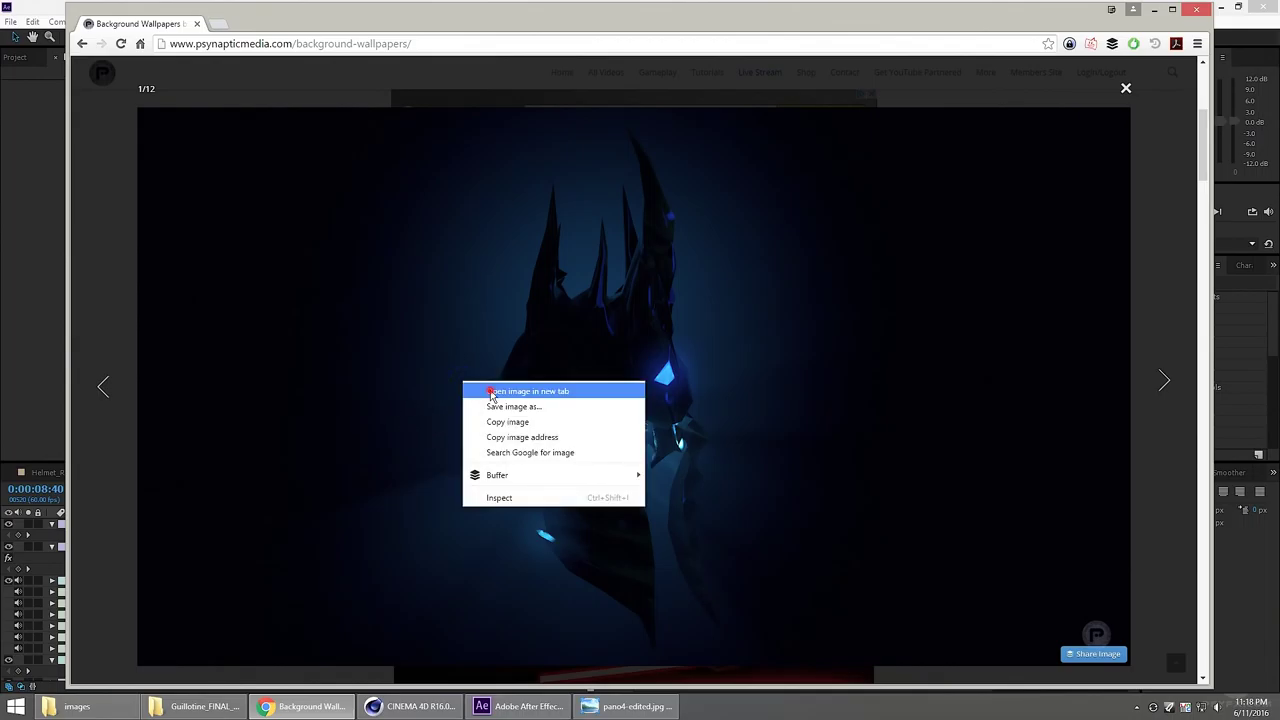
pyautogui.click(490, 391)
pyautogui.click(258, 26)
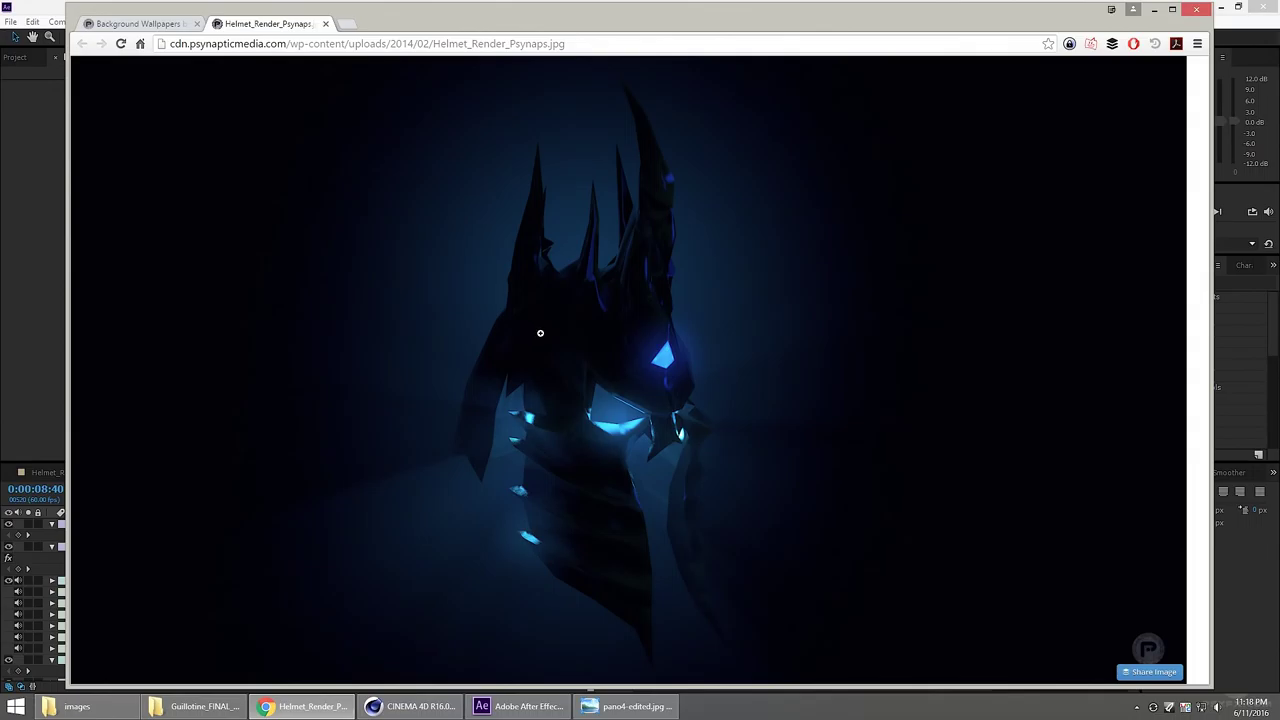
# - View the Helmet_Render_Psynaps.jpg wallpaper at full size and look across its width
pyautogui.click(555, 345)
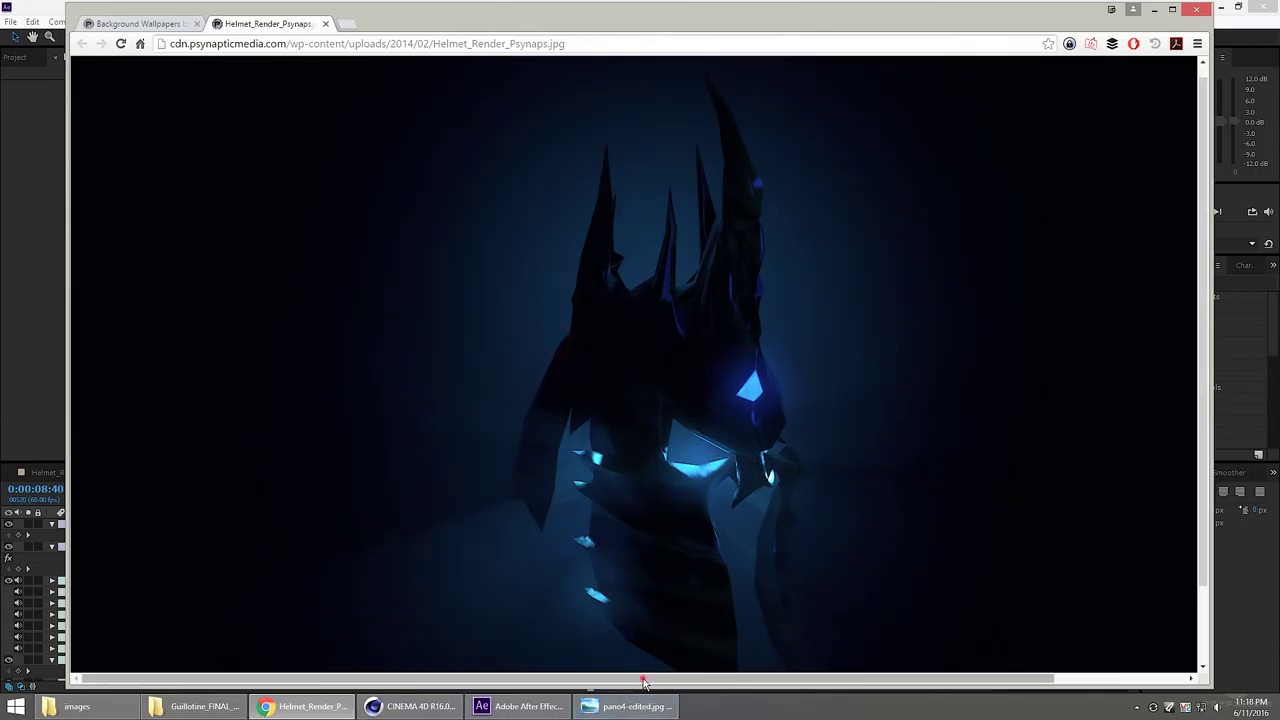
pyautogui.moveTo(643, 679); pyautogui.dragTo(784, 676)
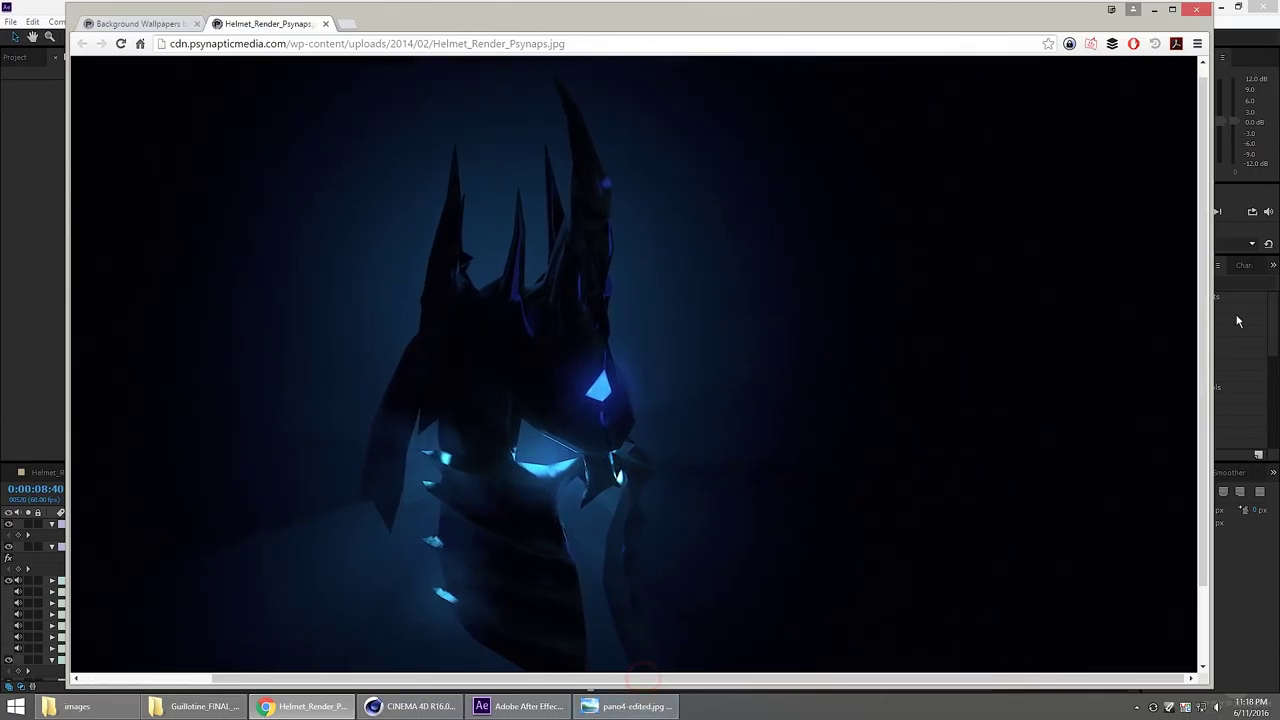
# - Minimize the Chrome, After Effects and Cinema 4D windows to show the desktop with the helmet wallpaper
pyautogui.click(1155, 11)
pyautogui.click(1220, 8)
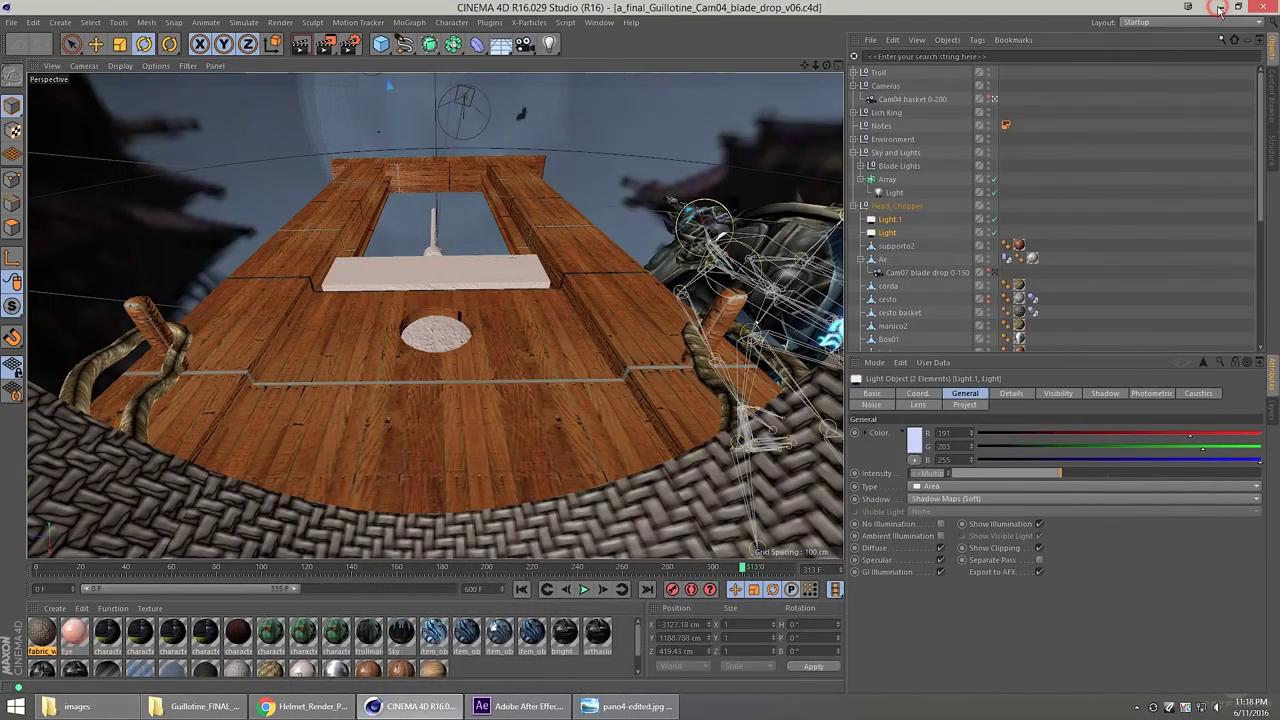
pyautogui.click(1220, 8)
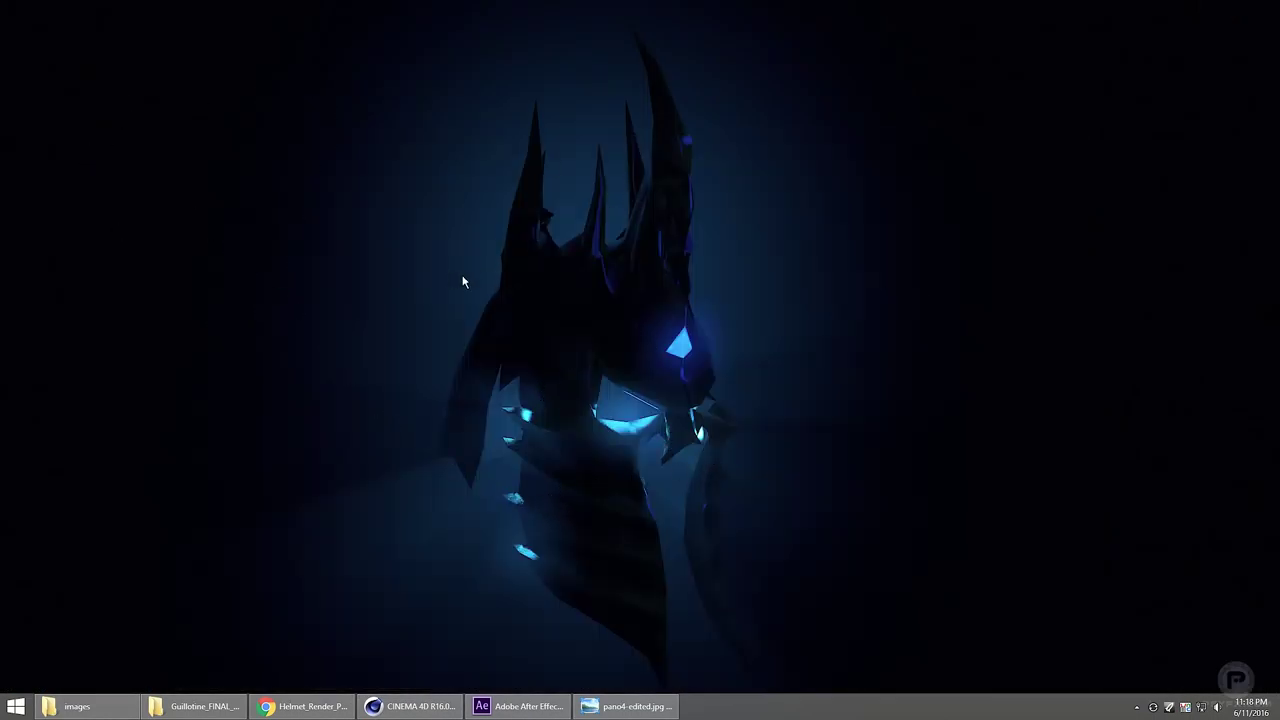